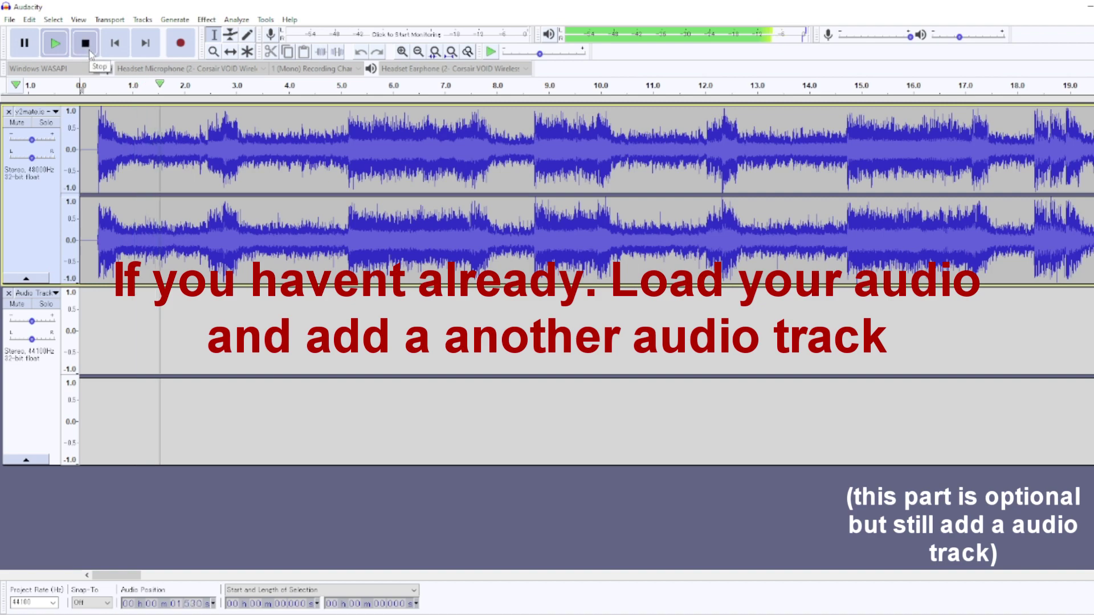
Select all the audio and set the main stereo track's sample rate to 11025 Hz.
{"action": "key", "text": "ctrl+a"}
{"action": "left_click", "coordinate": [211, 22]}
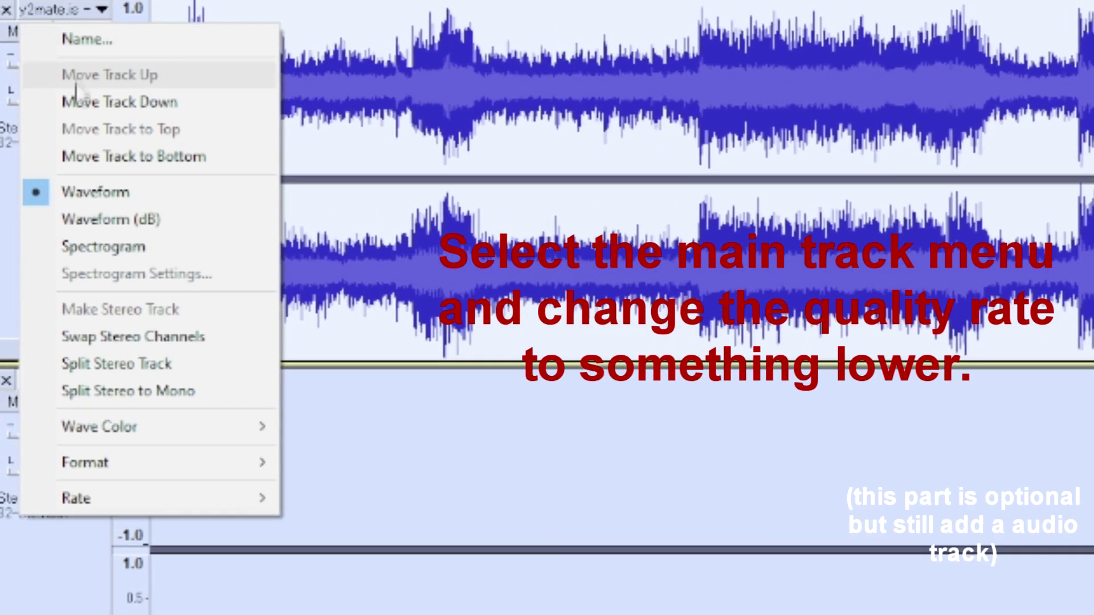
{"action": "mouse_move", "coordinate": [234, 504]}
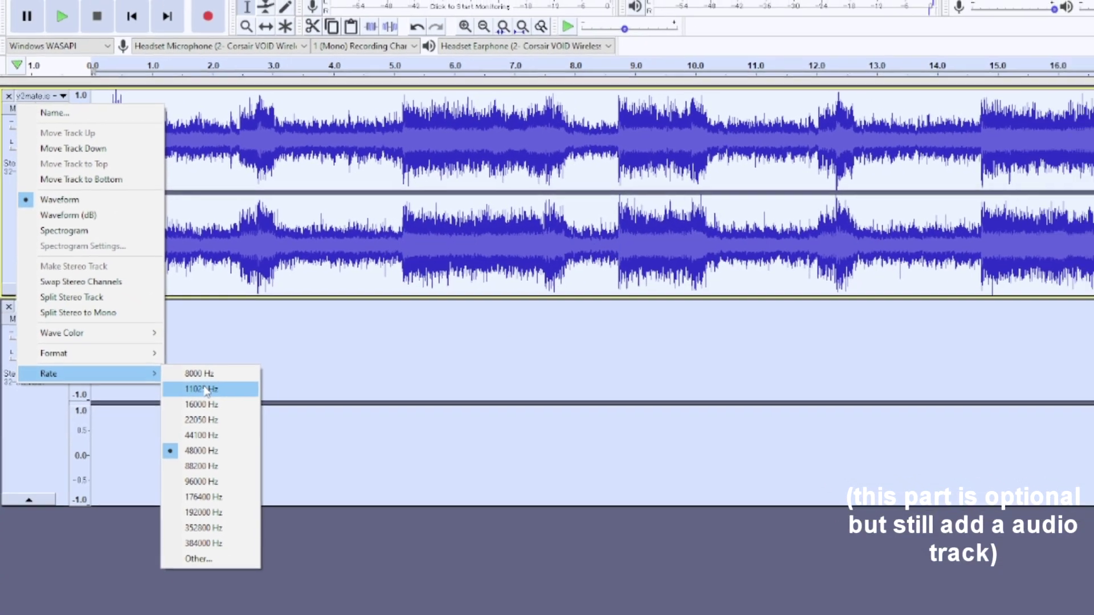
{"action": "left_click", "coordinate": [307, 484]}
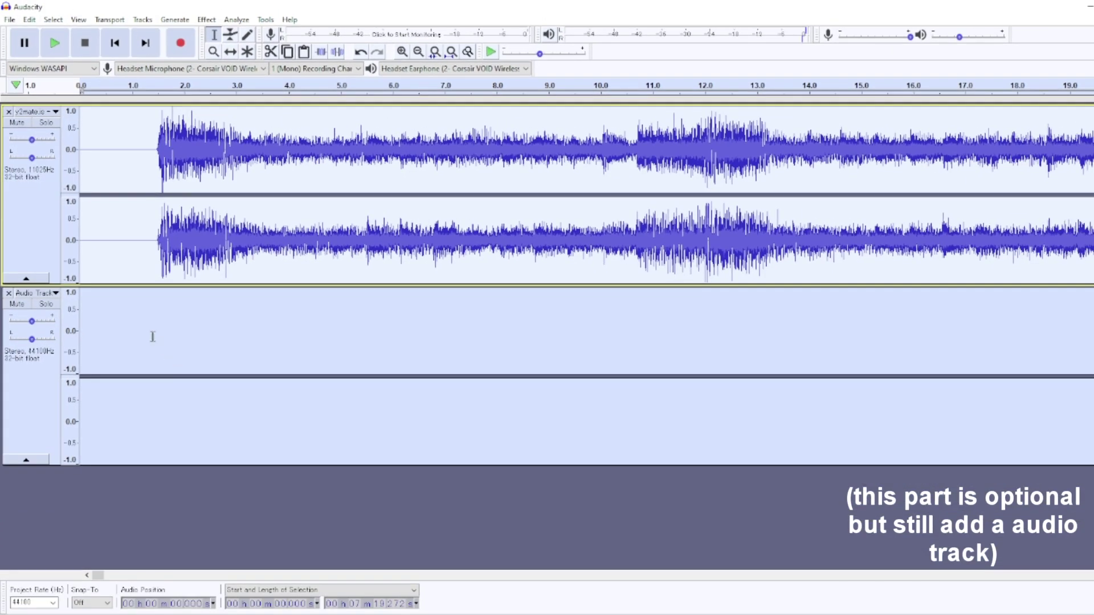
Play back the main track from about the 1-second mark, and stop the playback.
{"action": "left_click", "coordinate": [108, 164]}
{"action": "left_click", "coordinate": [137, 158]}
{"action": "left_click", "coordinate": [57, 46]}
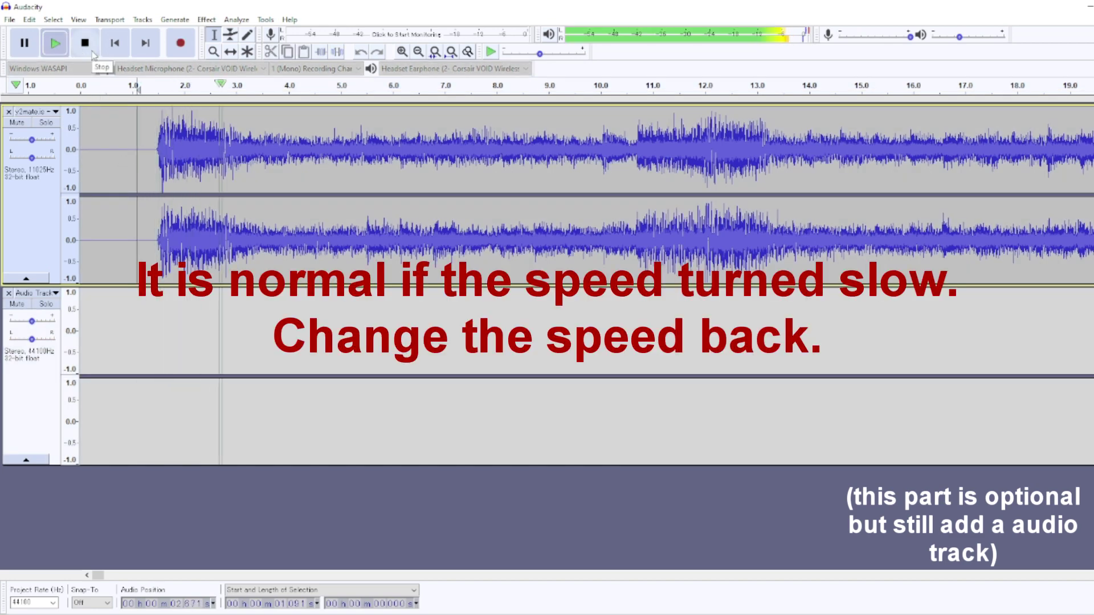
{"action": "left_click", "coordinate": [85, 43]}
Speed up all the audio with Change Speed to a length of about 20 min 2 s and play it back briefly.
{"action": "key", "text": "ctrl+a"}
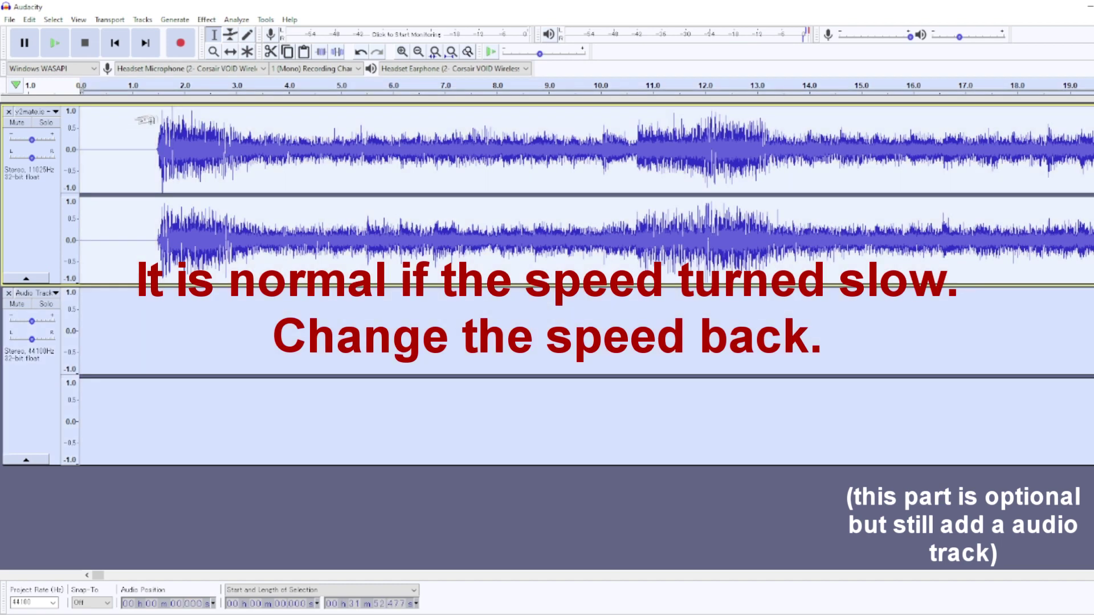
{"action": "left_click", "coordinate": [206, 19]}
{"action": "left_click", "coordinate": [254, 109]}
{"action": "left_click_drag", "start_coordinate": [586, 293], "coordinate": [607, 293]}
{"action": "left_click", "coordinate": [611, 389]}
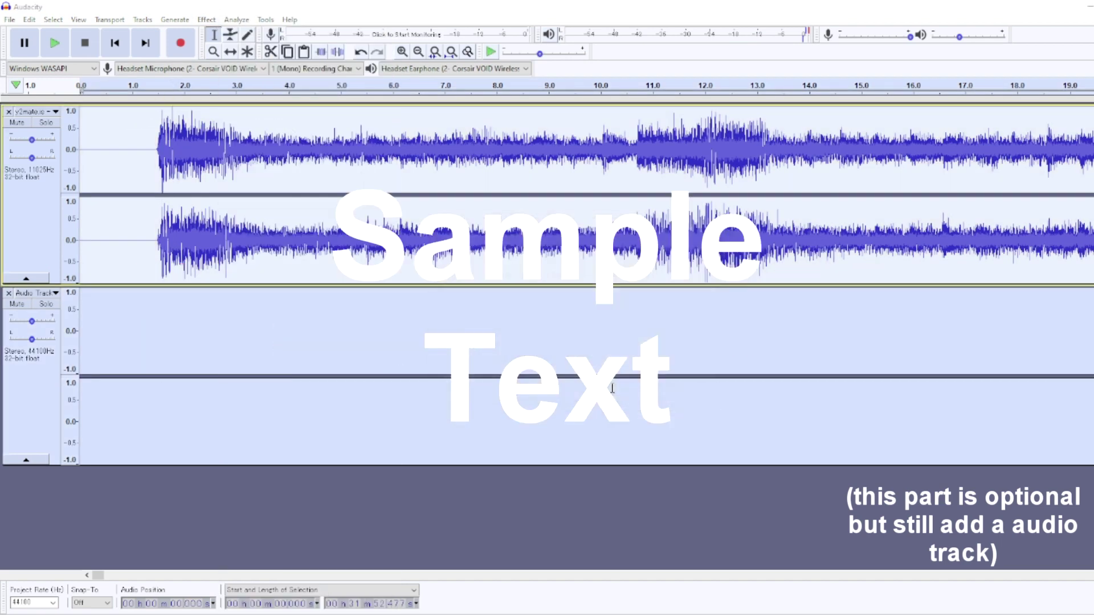
{"action": "left_click", "coordinate": [55, 44]}
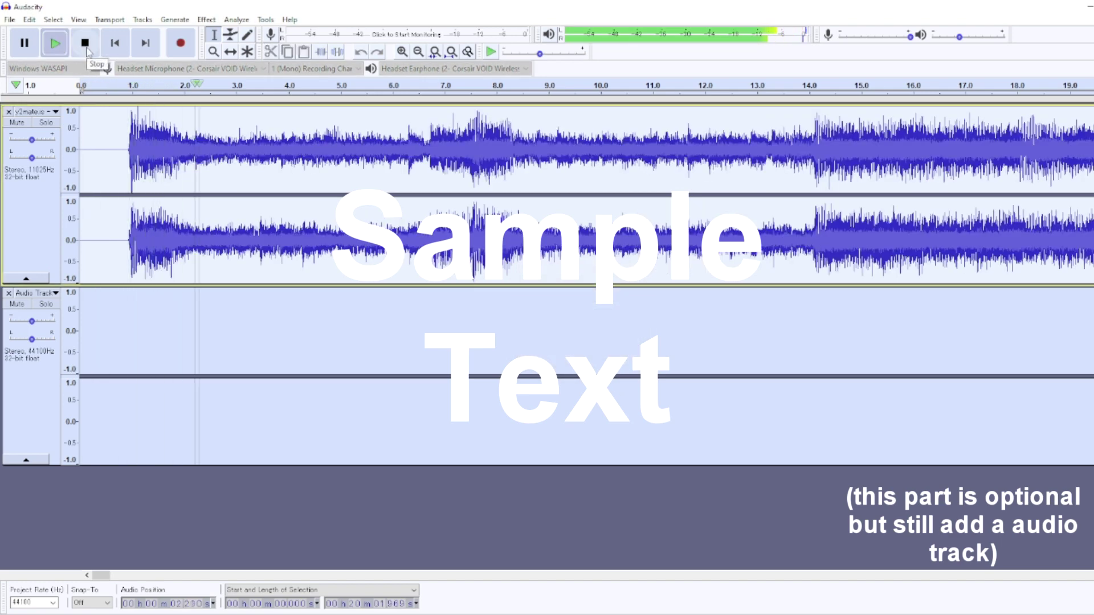
{"action": "left_click", "coordinate": [85, 44]}
Apply Change Speed again with a speed multiplier of about 1.369 and play back the start of the audio.
{"action": "left_click", "coordinate": [206, 19]}
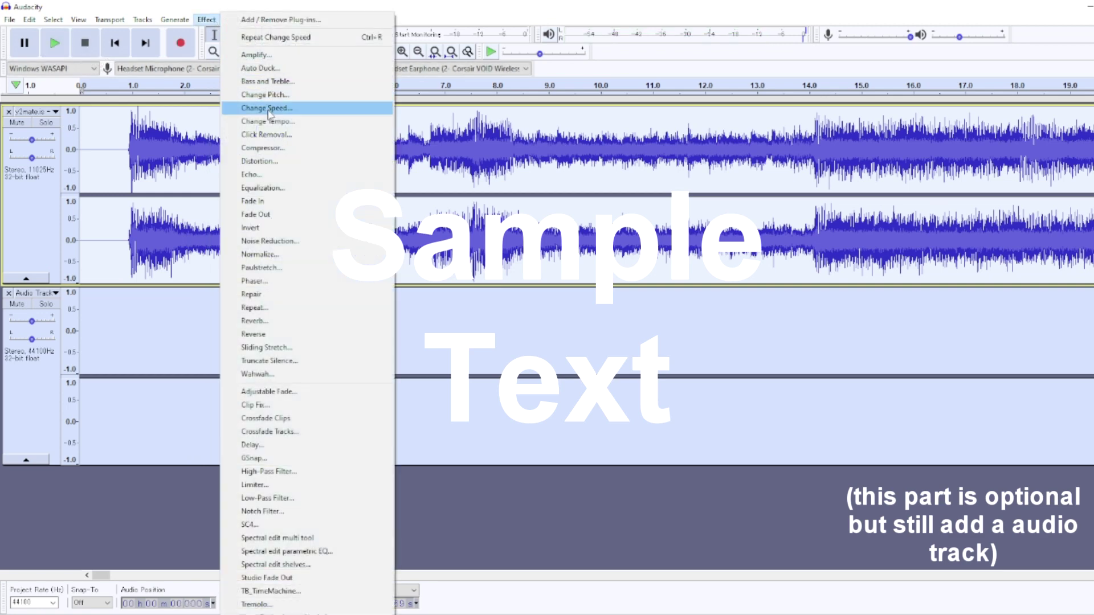
{"action": "left_click", "coordinate": [267, 108]}
{"action": "left_click_drag", "start_coordinate": [611, 300], "coordinate": [593, 304]}
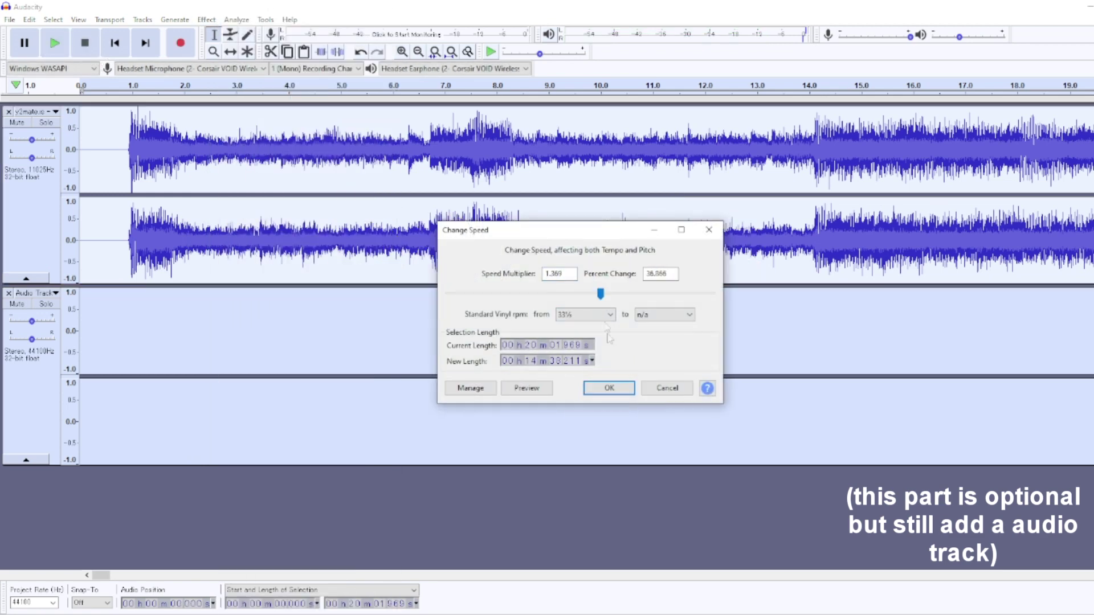
{"action": "left_click", "coordinate": [620, 391]}
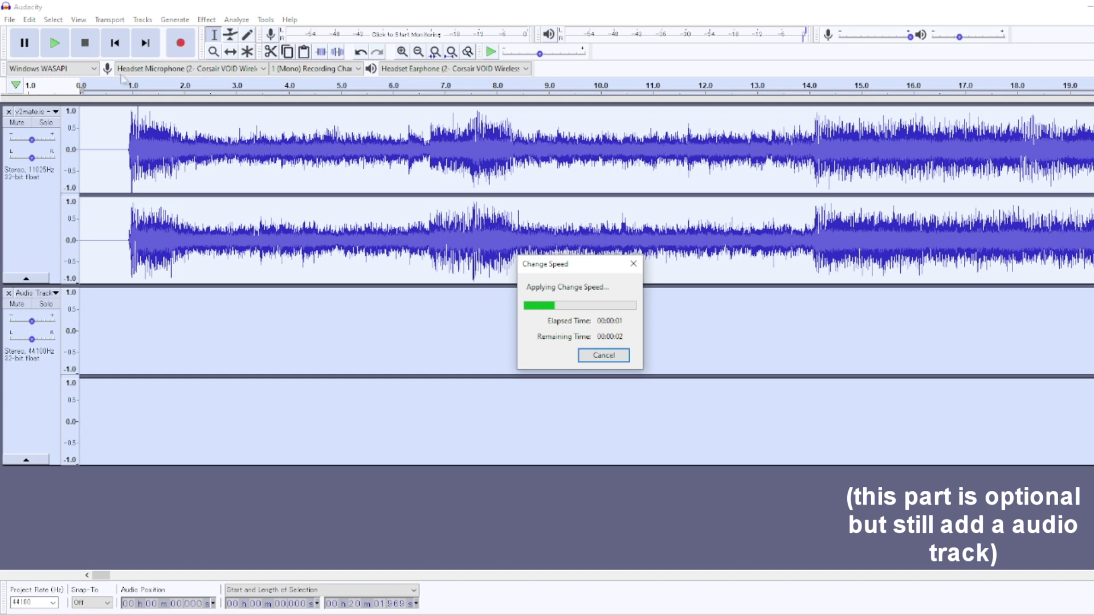
{"action": "left_click", "coordinate": [55, 43]}
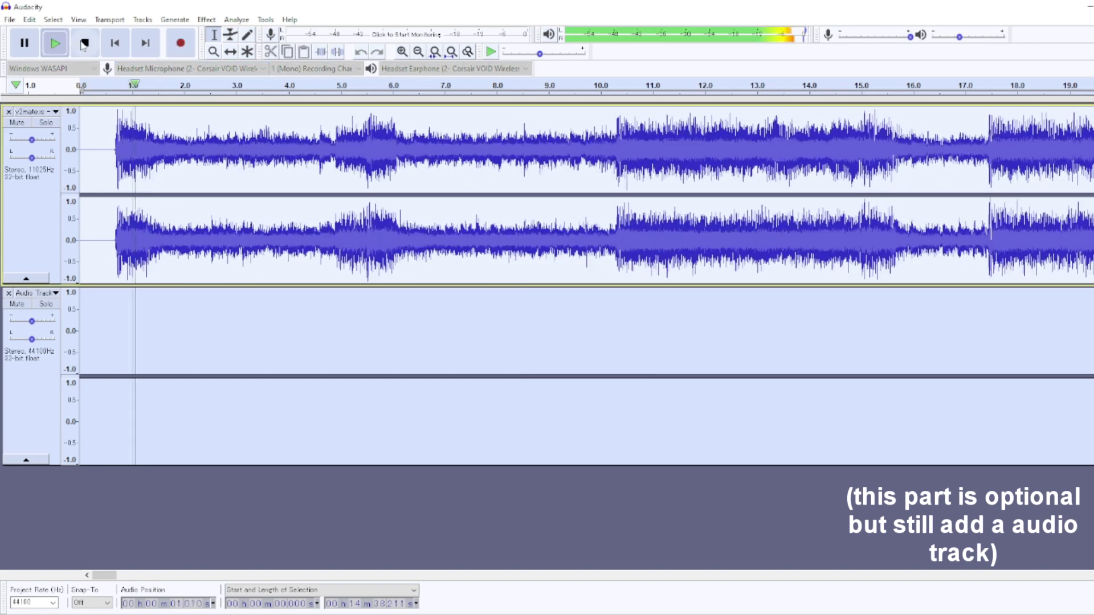
{"action": "left_click", "coordinate": [84, 43]}
Listen to the audio with Play-at-Speed at an increased playback speed, and stop it.
{"action": "left_click", "coordinate": [491, 52]}
{"action": "left_click_drag", "start_coordinate": [538, 54], "coordinate": [559, 54]}
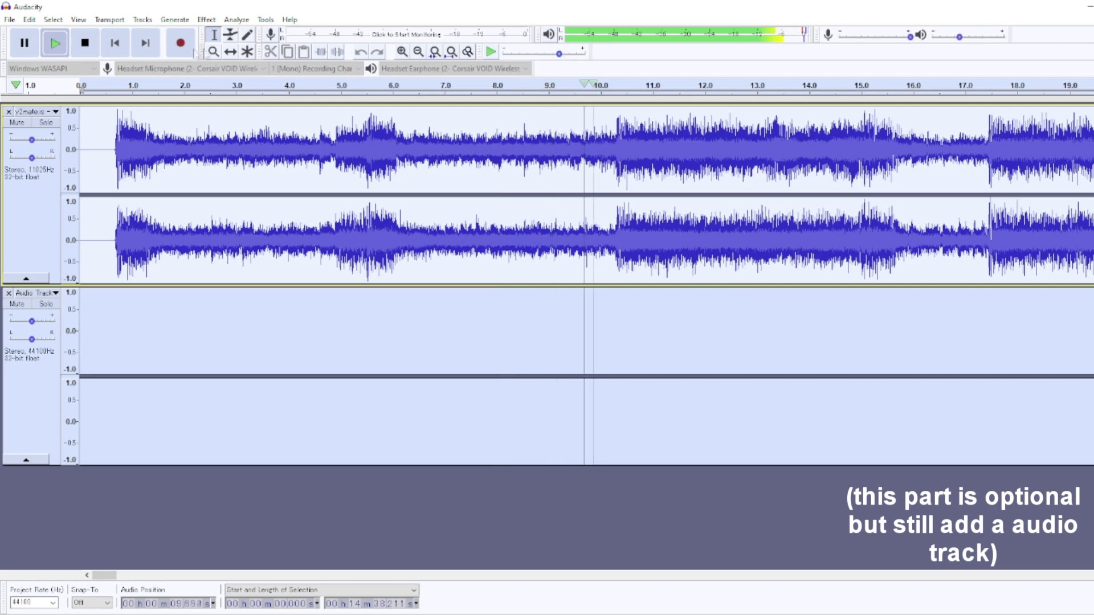
{"action": "left_click", "coordinate": [80, 46]}
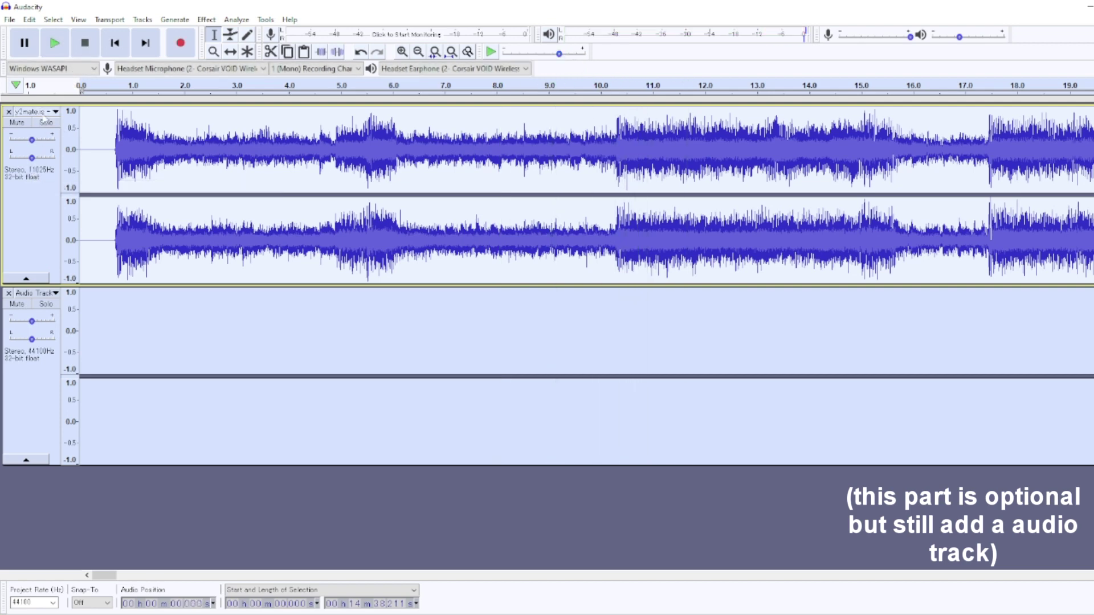
Try the main track at a sample rate of 8000 Hz, and undo the rate change.
{"action": "left_click", "coordinate": [43, 116]}
{"action": "mouse_move", "coordinate": [34, 350]}
{"action": "left_click", "coordinate": [171, 349]}
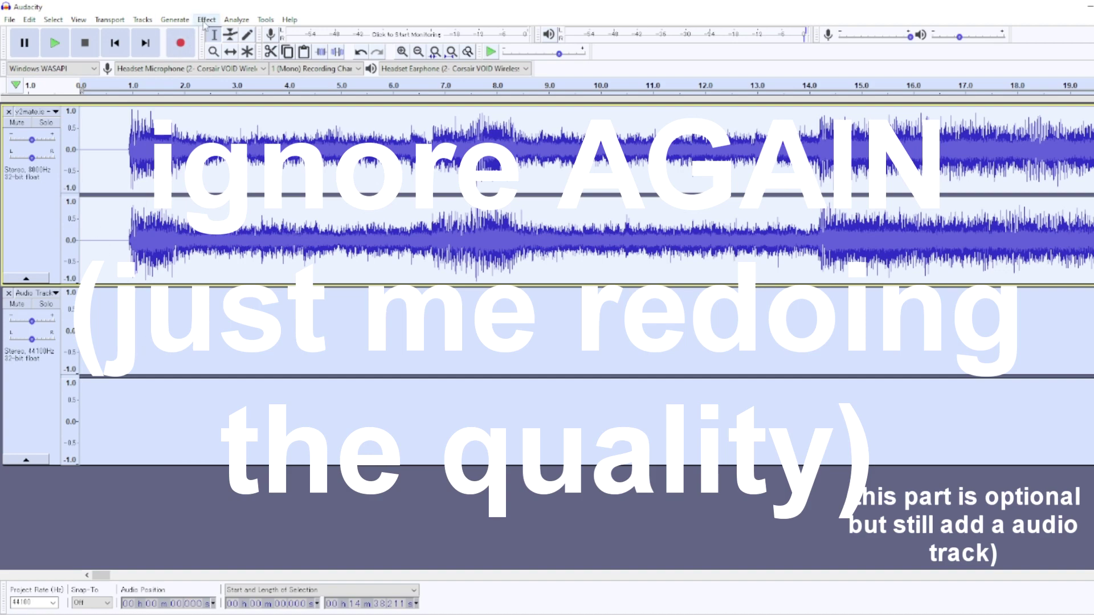
{"action": "key", "text": "ctrl+z"}
Split the main stereo track to mono and remove the second of the two resulting tracks.
{"action": "left_click", "coordinate": [43, 112]}
{"action": "left_click", "coordinate": [91, 298]}
{"action": "left_click", "coordinate": [8, 202]}
Copy the whole mono main track and paste it at the start of the empty stereo audio track.
{"action": "left_click", "coordinate": [104, 166]}
{"action": "key", "text": "ctrl+a"}
{"action": "left_click_drag", "start_coordinate": [100, 167], "coordinate": [80, 319]}
{"action": "scroll", "coordinate": [765, 167], "scroll_direction": "down", "scroll_amount": 6}
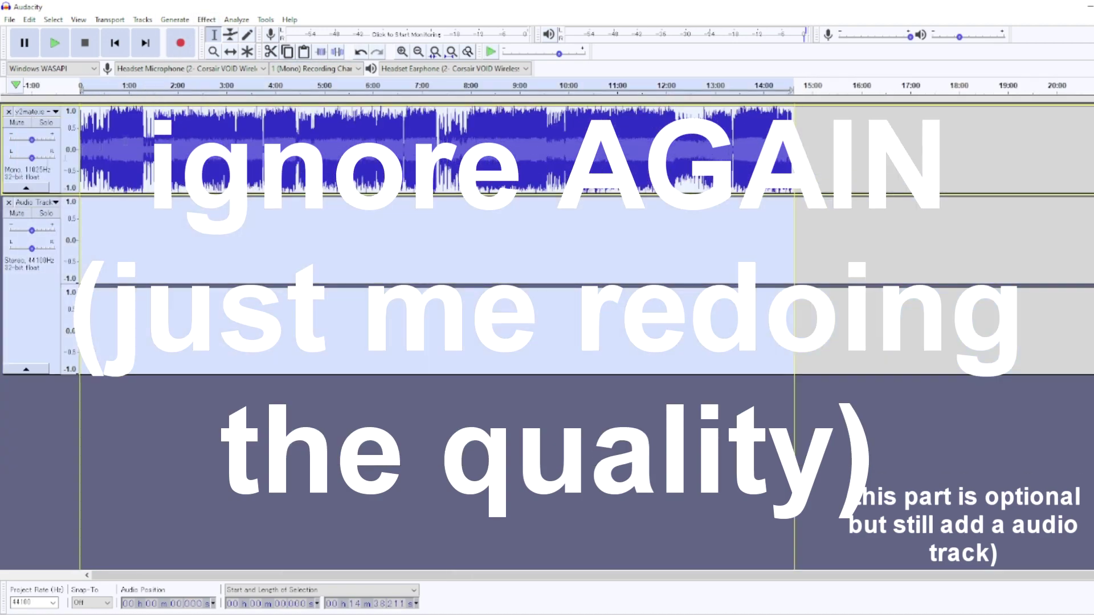
{"action": "left_click", "coordinate": [80, 240]}
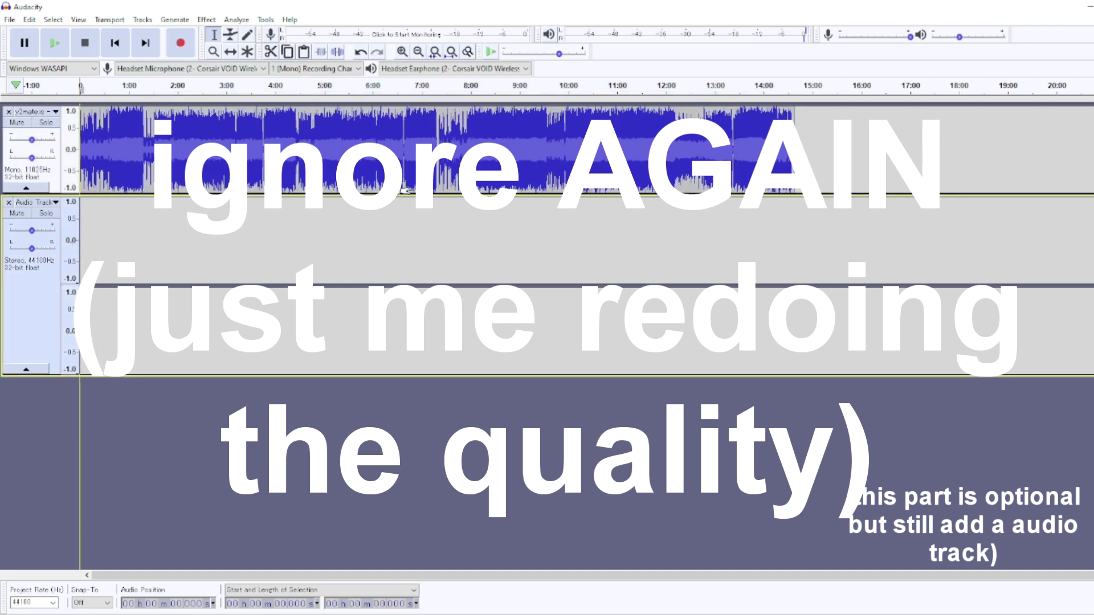
{"action": "key", "text": "ctrl+v"}
{"action": "left_click", "coordinate": [710, 85]}
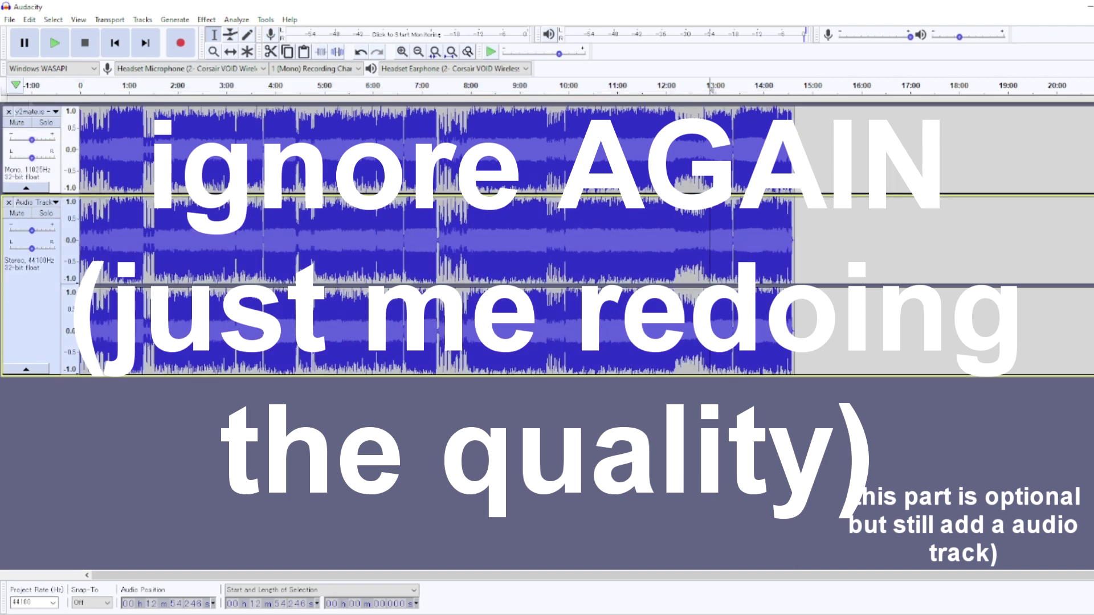
Remove the original main track, split the remaining stereo track to mono, and clear the audio from the second mono track.
{"action": "left_click", "coordinate": [9, 112]}
{"action": "left_click", "coordinate": [35, 112]}
{"action": "left_click", "coordinate": [52, 319]}
{"action": "left_click_drag", "start_coordinate": [80, 239], "coordinate": [881, 239]}
{"action": "key", "text": "Delete"}
Select the audio of the first mono track and set its sample rate to 8000 Hz.
{"action": "left_click_drag", "start_coordinate": [794, 150], "coordinate": [80, 149]}
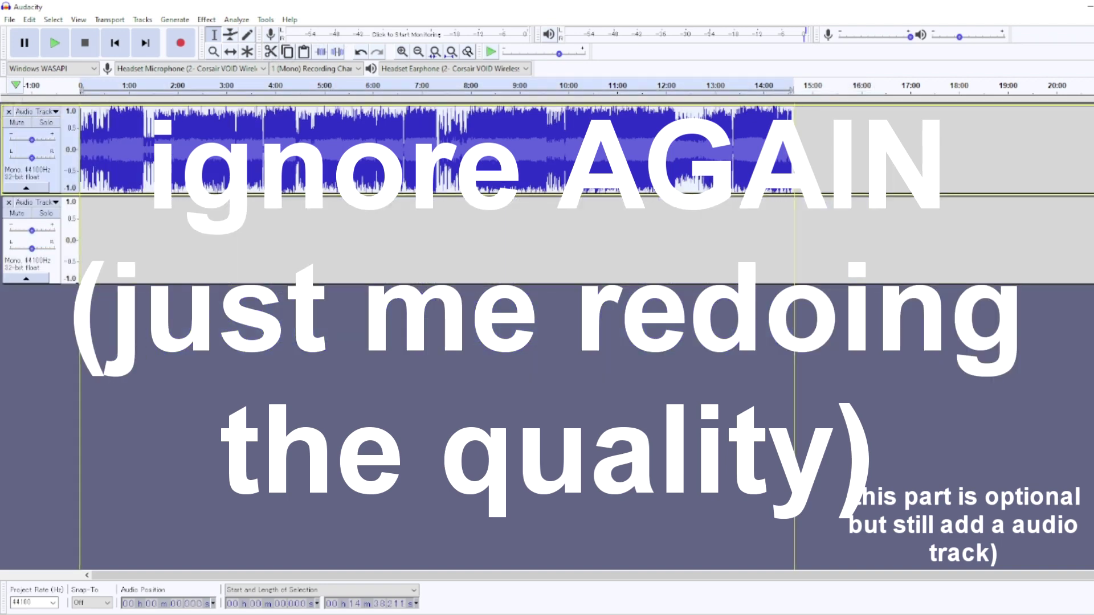
{"action": "left_click", "coordinate": [36, 111]}
{"action": "mouse_move", "coordinate": [57, 351]}
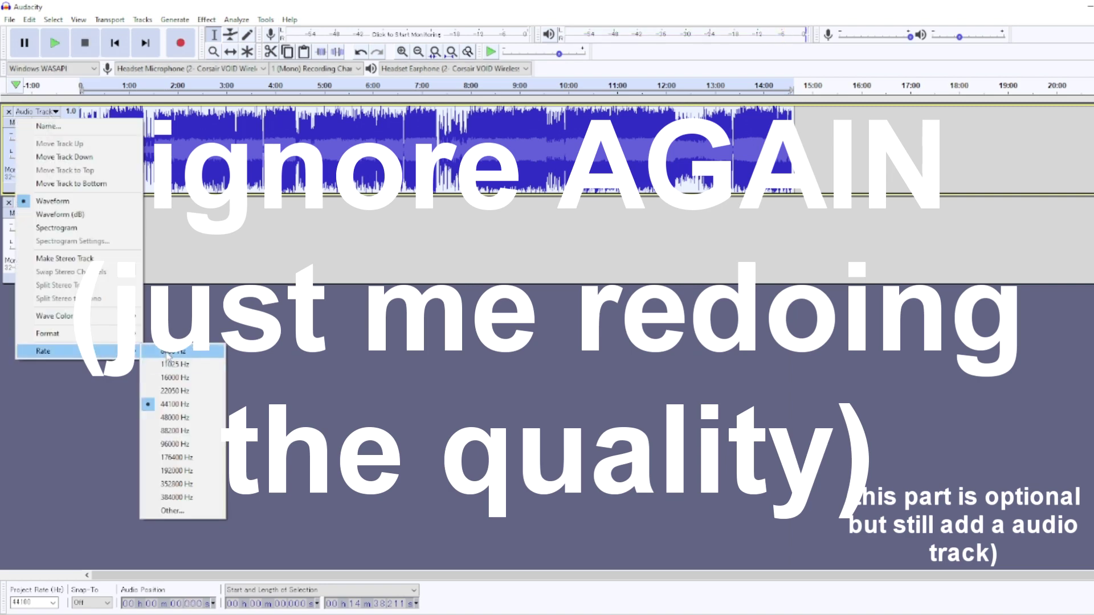
{"action": "left_click", "coordinate": [167, 352]}
Try to speed up the 8000 Hz audio with Change Speed, undo it, and attempt it again on all tracks.
{"action": "left_click", "coordinate": [206, 20]}
{"action": "left_click", "coordinate": [251, 108]}
{"action": "left_click_drag", "start_coordinate": [579, 294], "coordinate": [616, 294]}
{"action": "left_click", "coordinate": [622, 383]}
{"action": "left_click", "coordinate": [486, 137]}
{"action": "left_click", "coordinate": [360, 52]}
{"action": "left_click", "coordinate": [804, 150]}
{"action": "key", "text": "ctrl+a"}
{"action": "left_click", "coordinate": [206, 19]}
{"action": "left_click", "coordinate": [251, 109]}
{"action": "left_click", "coordinate": [622, 383]}
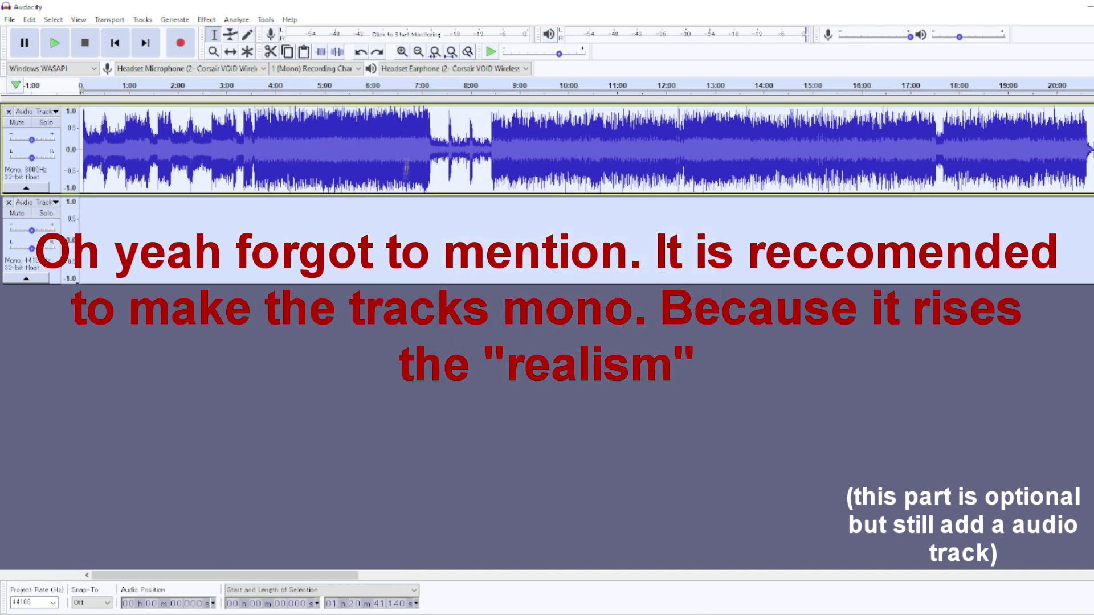
Select only the 8000 Hz mono clip and speed it up with Change Speed to a length of about 46 minutes.
{"action": "scroll", "coordinate": [407, 169], "scroll_direction": "down", "scroll_amount": 4}
{"action": "double_click", "coordinate": [293, 159]}
{"action": "left_click", "coordinate": [206, 20]}
{"action": "left_click", "coordinate": [251, 109]}
{"action": "left_click", "coordinate": [619, 386]}
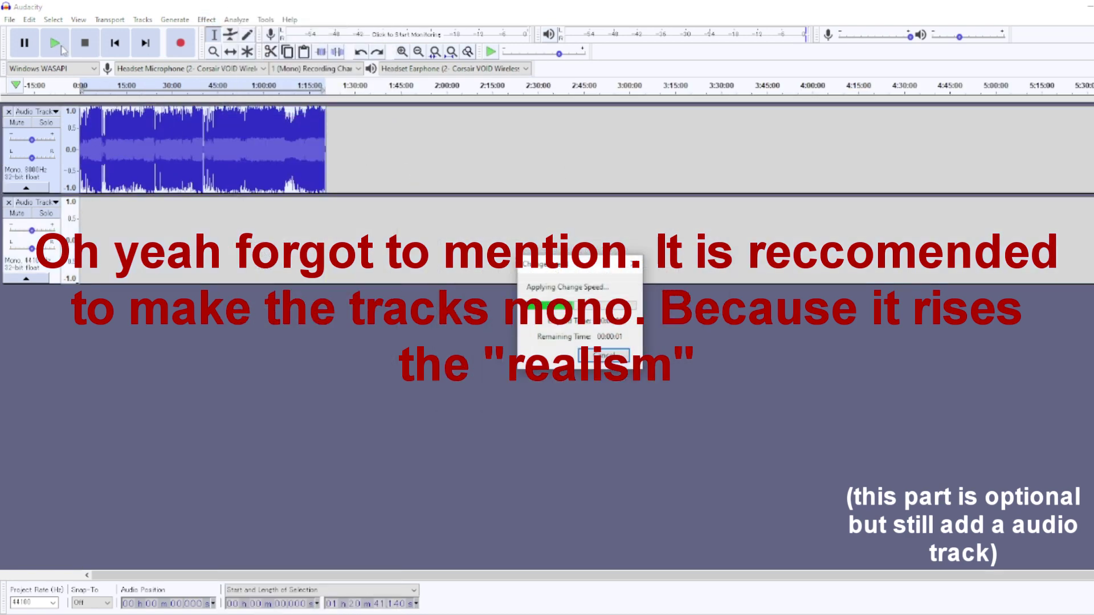
{"action": "left_click", "coordinate": [63, 45]}
{"action": "left_click", "coordinate": [103, 132]}
{"action": "key", "text": "space"}
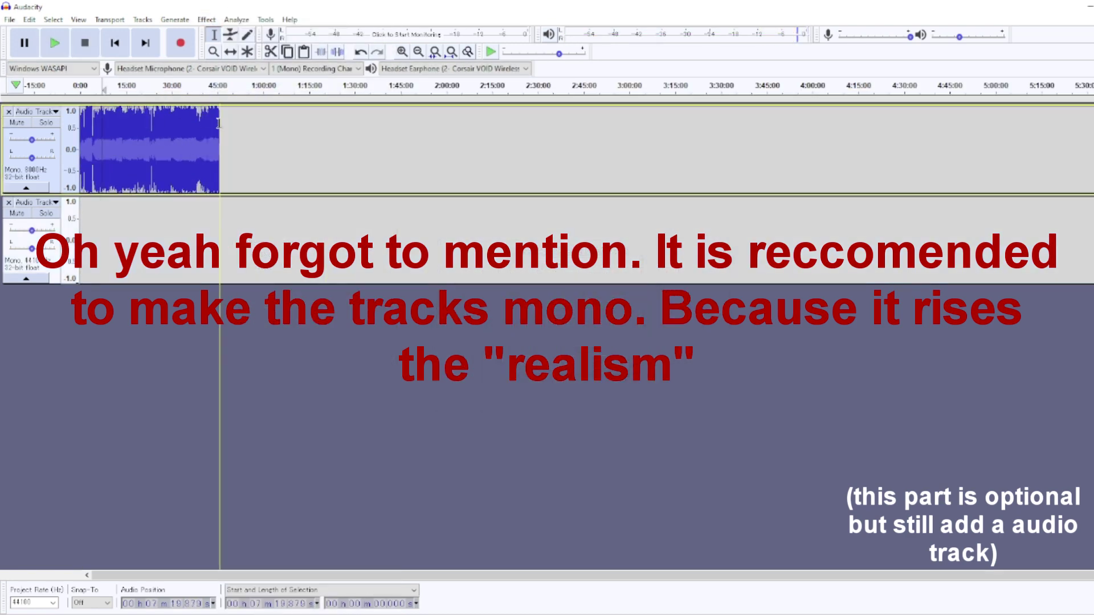
Apply Change Speed to the 8000 Hz clip with a larger speed increase and play it back briefly.
{"action": "double_click", "coordinate": [218, 123]}
{"action": "left_click", "coordinate": [206, 20]}
{"action": "left_click", "coordinate": [250, 109]}
{"action": "left_click_drag", "start_coordinate": [617, 295], "coordinate": [641, 296]}
{"action": "left_click", "coordinate": [621, 387]}
{"action": "left_click", "coordinate": [60, 46]}
{"action": "left_click", "coordinate": [85, 53]}
Apply Change Speed twice more to bring the 8000 Hz clip to about 6 min 25 s, and play it back.
{"action": "left_click", "coordinate": [207, 19]}
{"action": "left_click", "coordinate": [251, 108]}
{"action": "left_click", "coordinate": [604, 385]}
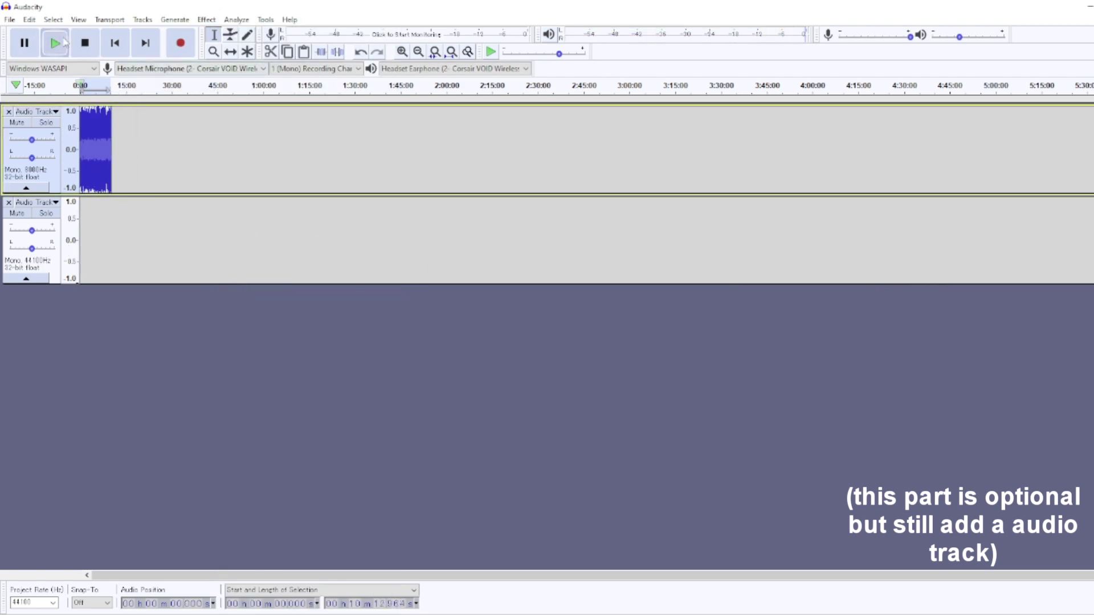
{"action": "left_click", "coordinate": [55, 43]}
{"action": "left_click", "coordinate": [206, 19]}
{"action": "left_click", "coordinate": [251, 108]}
{"action": "left_click", "coordinate": [607, 385]}
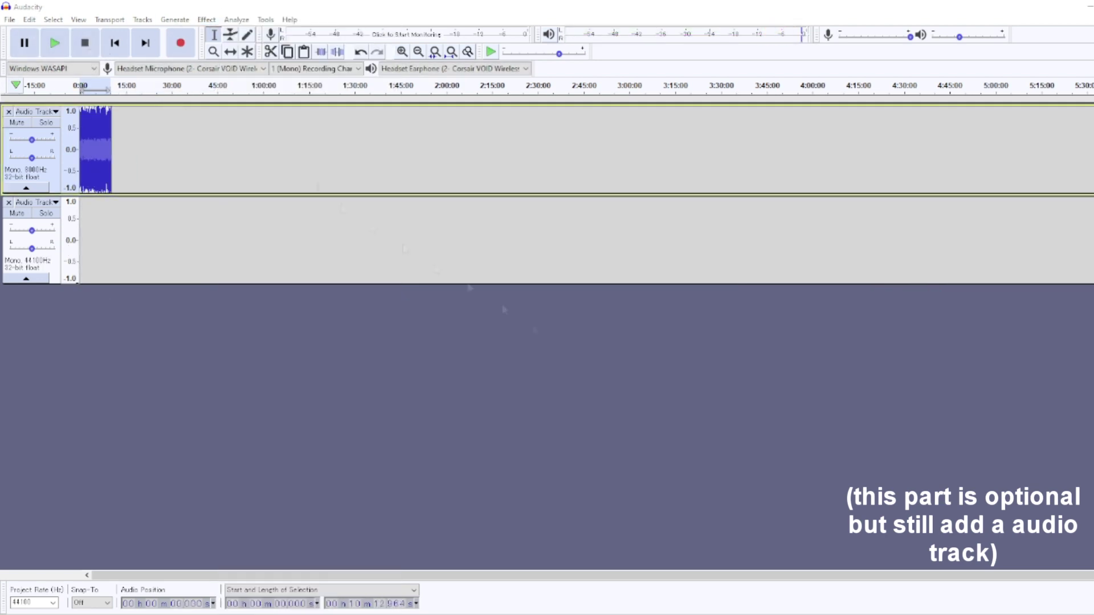
{"action": "left_click", "coordinate": [55, 46]}
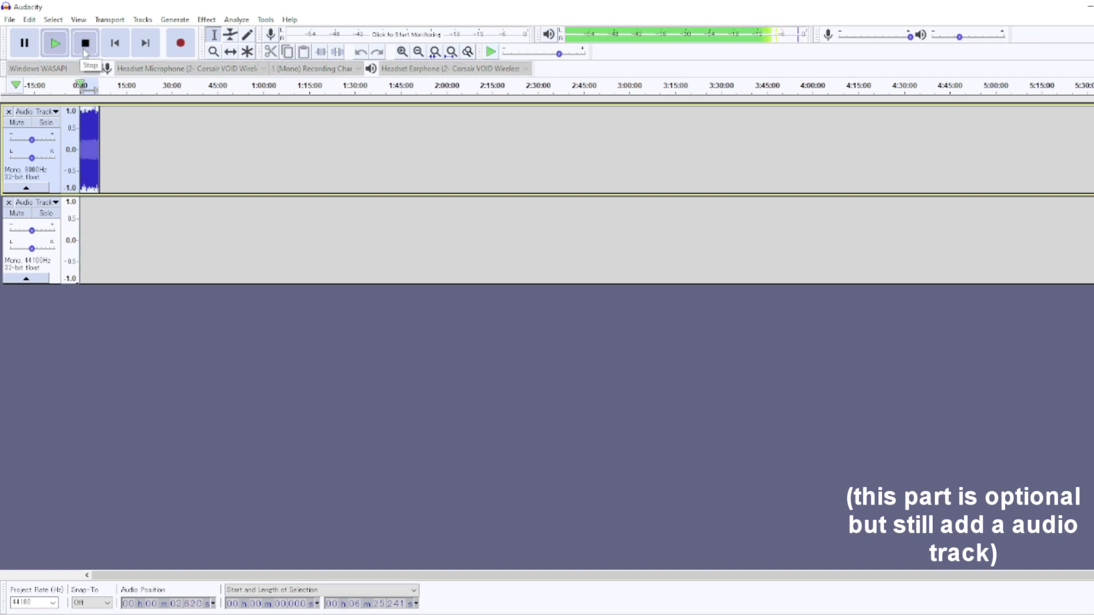
{"action": "left_click", "coordinate": [83, 51]}
Copy the entire 8000 Hz clip and paste it at the start of the empty 44100 Hz mono track.
{"action": "scroll", "coordinate": [104, 122], "scroll_direction": "up", "scroll_amount": 2}
{"action": "left_click_drag", "start_coordinate": [709, 576], "coordinate": [369, 594]}
{"action": "left_click", "coordinate": [143, 116]}
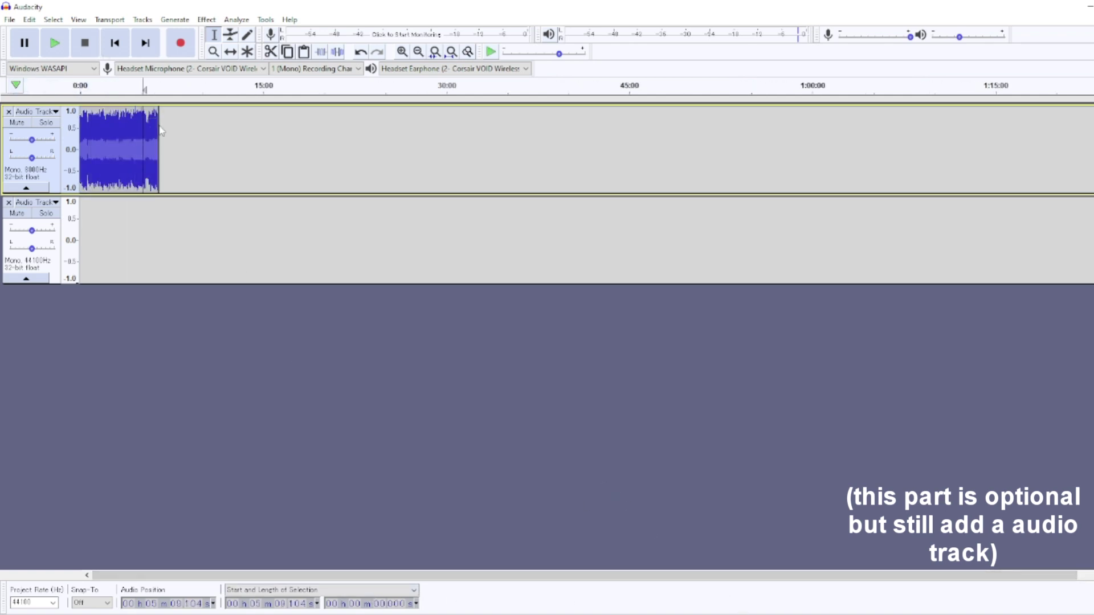
{"action": "scroll", "coordinate": [145, 129], "scroll_direction": "up", "scroll_amount": 2}
{"action": "left_click_drag", "start_coordinate": [530, 577], "coordinate": [374, 580]}
{"action": "left_click", "coordinate": [393, 140]}
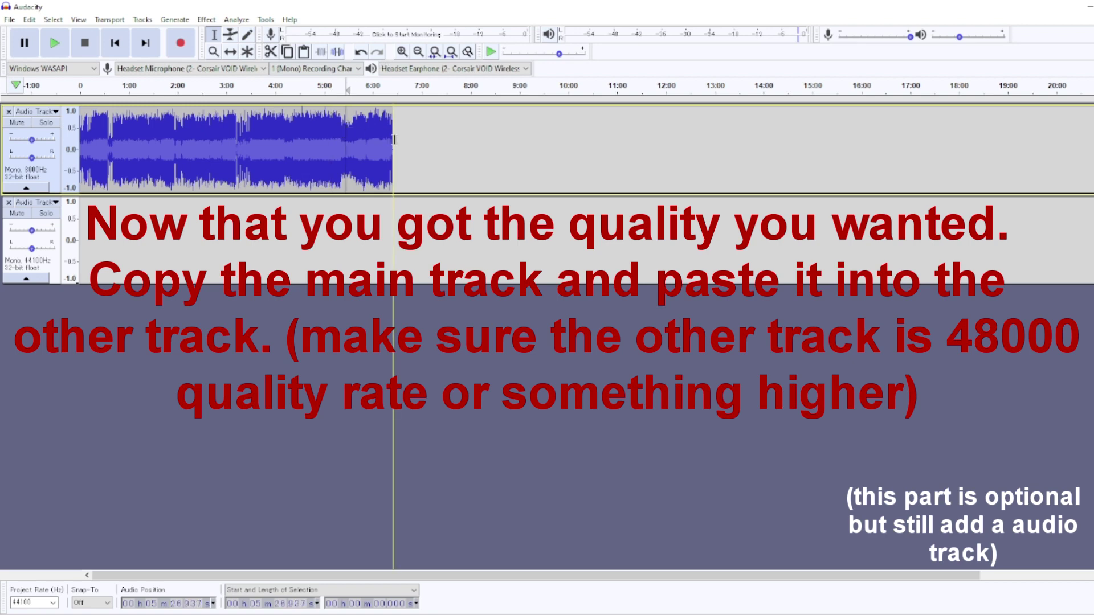
{"action": "left_click_drag", "start_coordinate": [394, 140], "coordinate": [79, 142]}
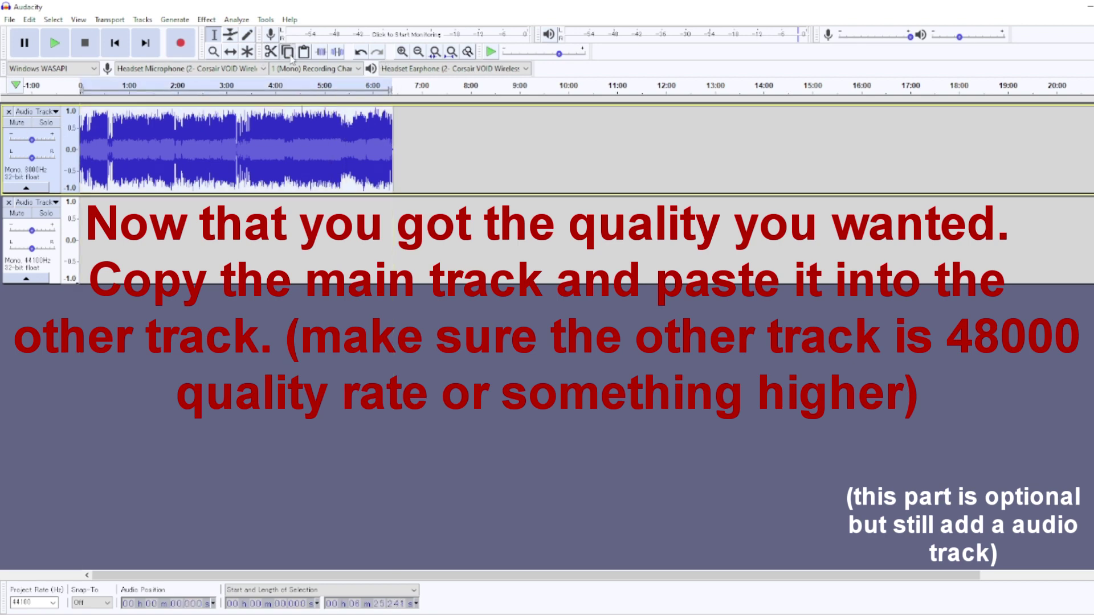
{"action": "left_click", "coordinate": [81, 236]}
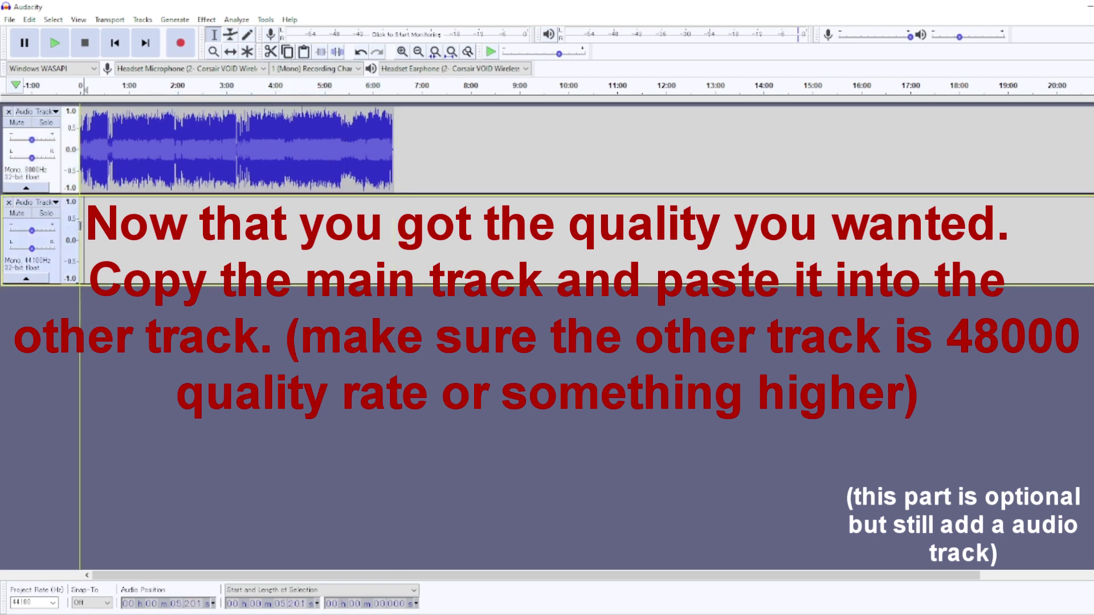
{"action": "key", "text": "ctrl+v"}
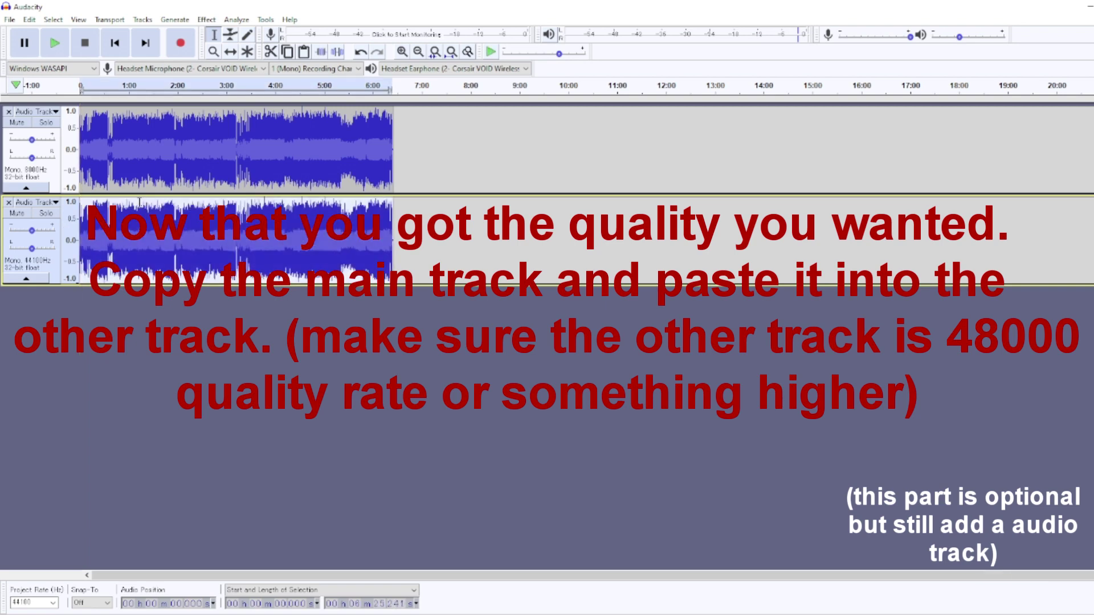
Turn the 8000 Hz track's gain down to the minimum, select all the audio, and play it back briefly.
{"action": "left_click", "coordinate": [379, 174]}
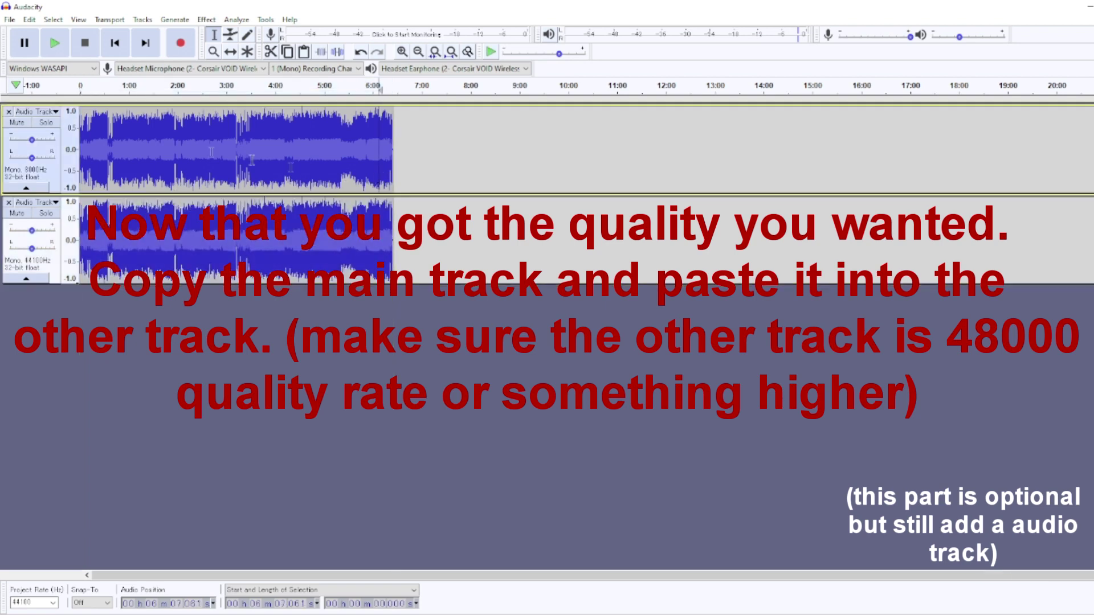
{"action": "left_click_drag", "start_coordinate": [32, 139], "coordinate": [10, 139]}
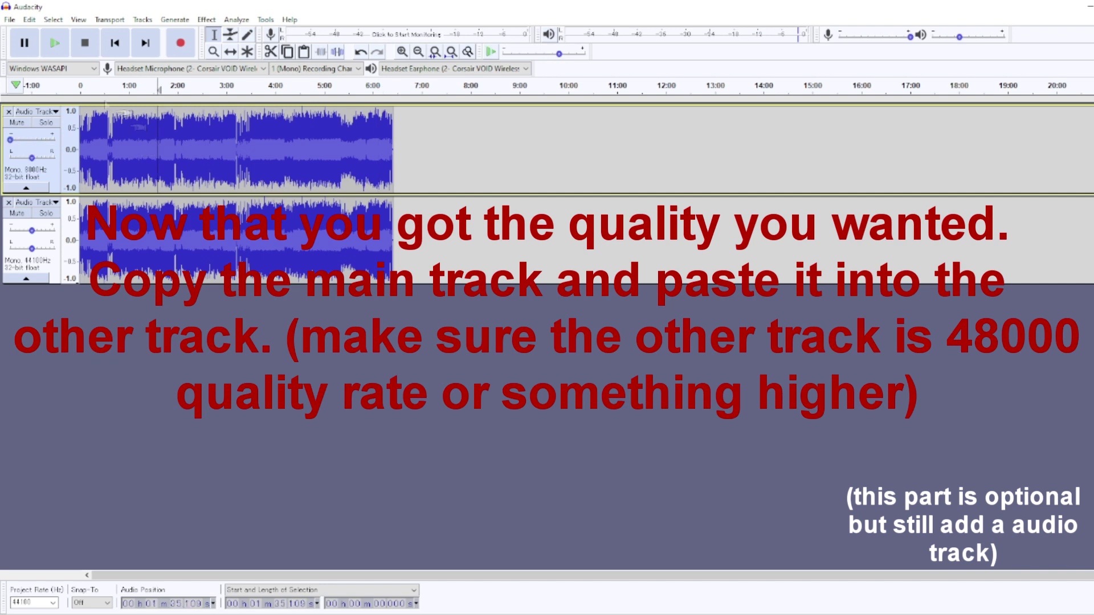
{"action": "key", "text": "ctrl+a"}
{"action": "left_click", "coordinate": [52, 47]}
{"action": "left_click", "coordinate": [83, 46]}
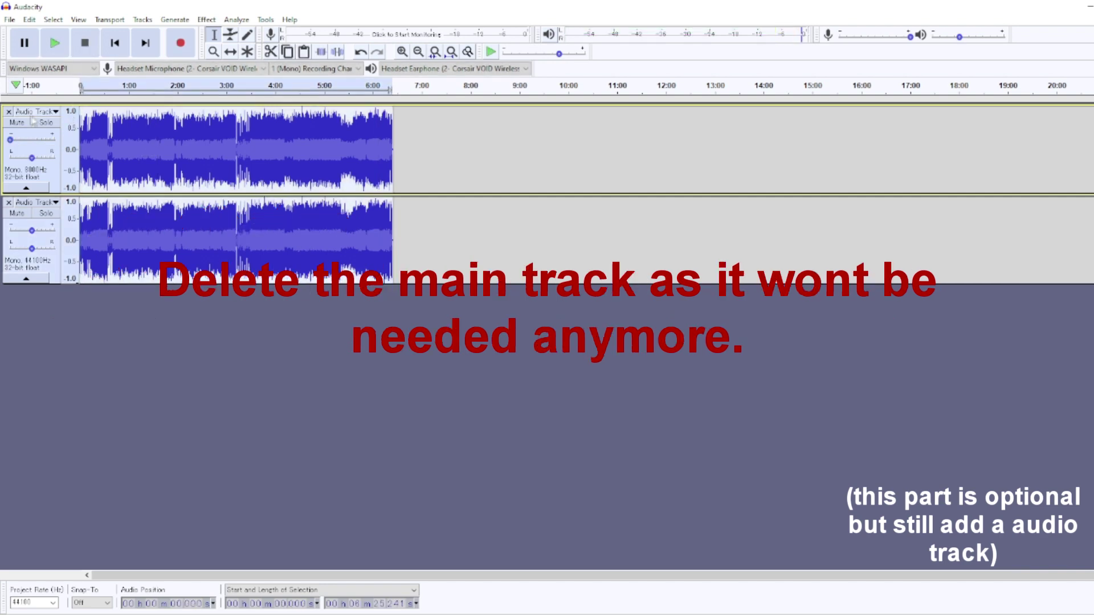
Delete the 8000 Hz track and play back the remaining 44100 Hz mono track.
{"action": "left_click", "coordinate": [8, 112]}
{"action": "left_click", "coordinate": [65, 50]}
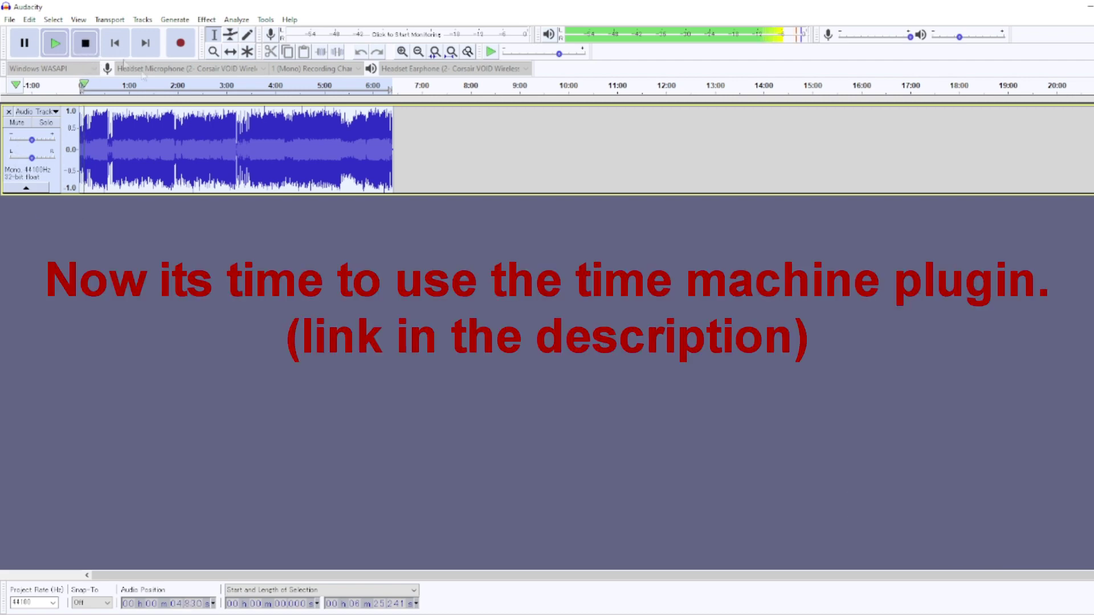
{"action": "left_click", "coordinate": [85, 43]}
Preview the track through the TB_TimeMachine effect, trying re-sample rates of 44100 Hz and 4751 Hz.
{"action": "left_click", "coordinate": [206, 20]}
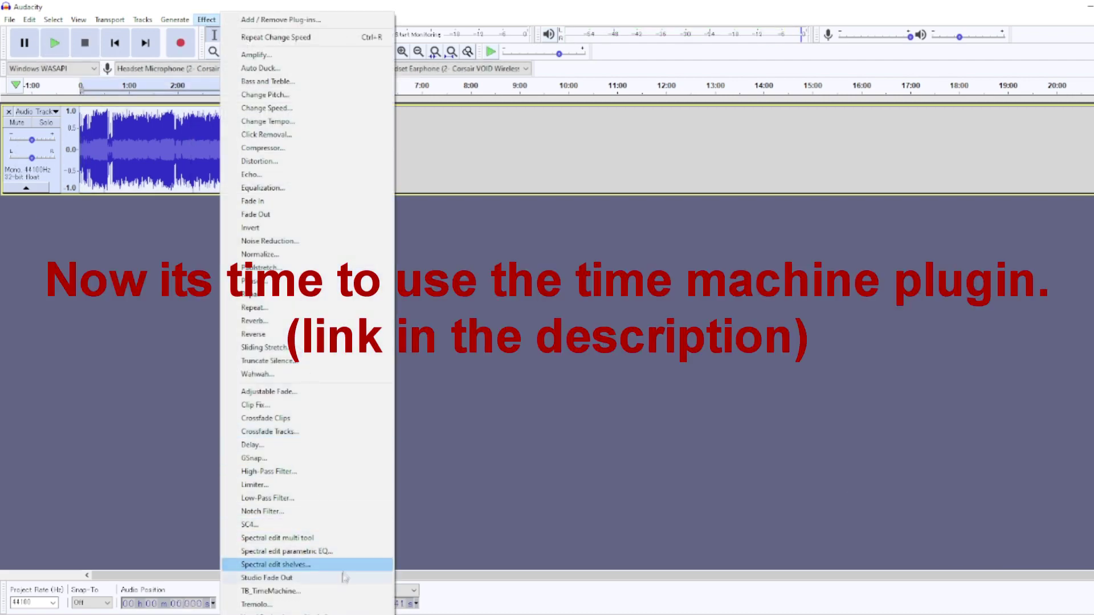
{"action": "left_click", "coordinate": [342, 591]}
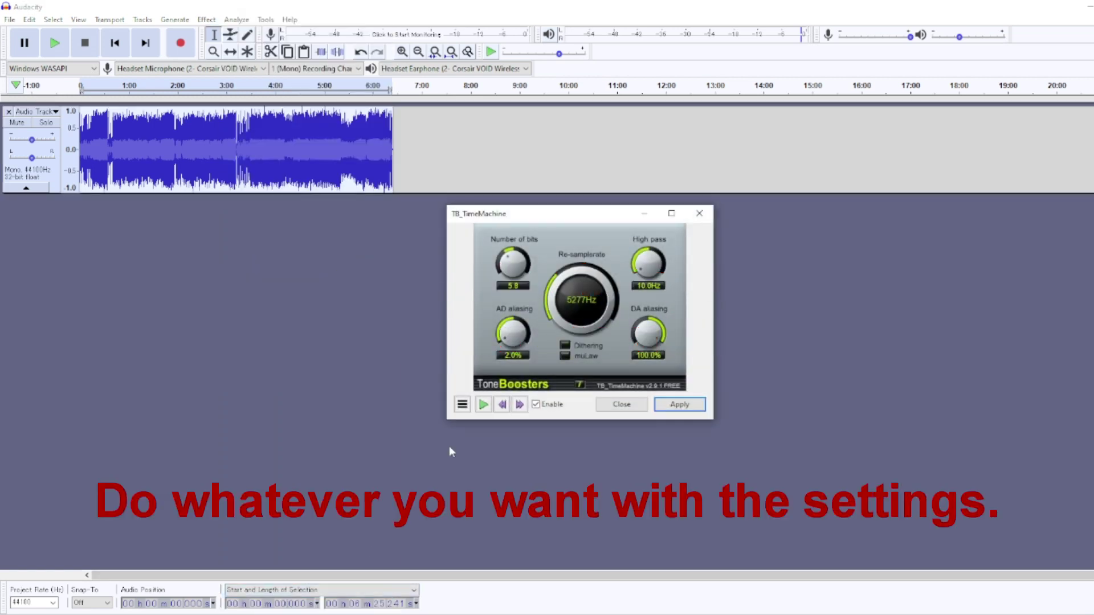
{"action": "left_click", "coordinate": [483, 408]}
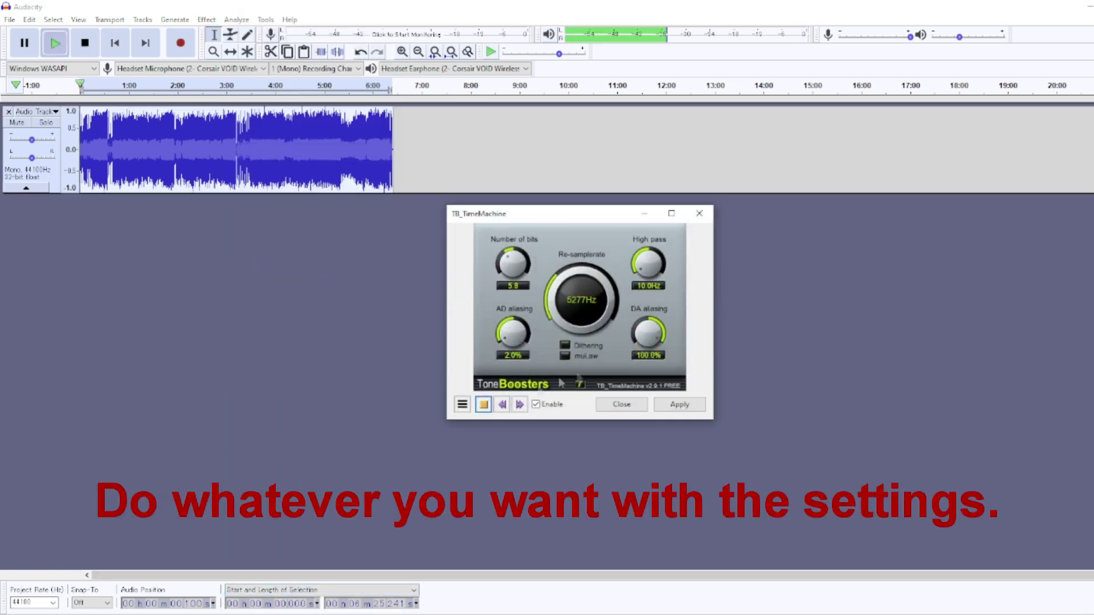
{"action": "left_click_drag", "start_coordinate": [582, 295], "coordinate": [598, 213]}
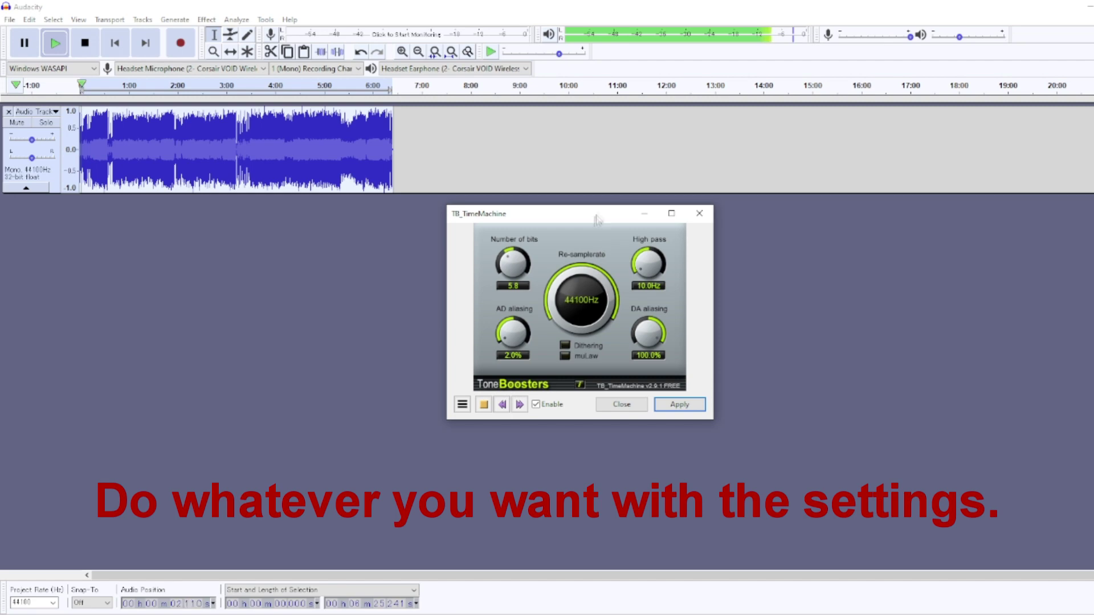
{"action": "left_click_drag", "start_coordinate": [569, 258], "coordinate": [543, 232]}
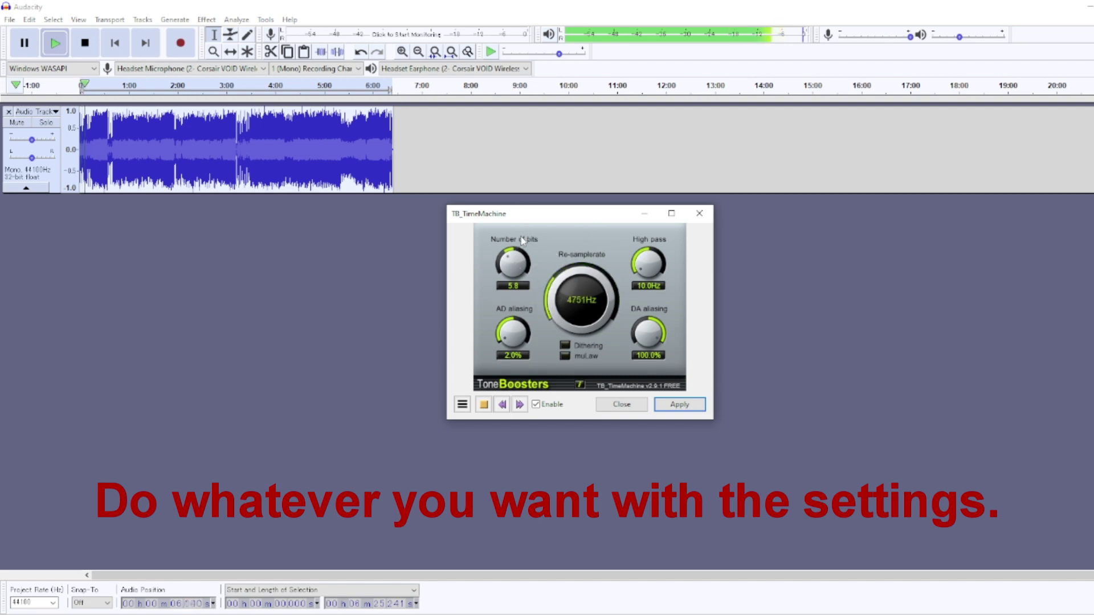
Set the re-sample rate to 5277 Hz and AD aliasing to 0.0%, keeping 5.8 bits, and apply TB_TimeMachine to the track.
{"action": "left_click_drag", "start_coordinate": [509, 272], "coordinate": [507, 287]}
{"action": "left_click_drag", "start_coordinate": [513, 328], "coordinate": [463, 335]}
{"action": "left_click_drag", "start_coordinate": [465, 204], "coordinate": [430, 305]}
{"action": "left_click_drag", "start_coordinate": [650, 269], "coordinate": [601, 294]}
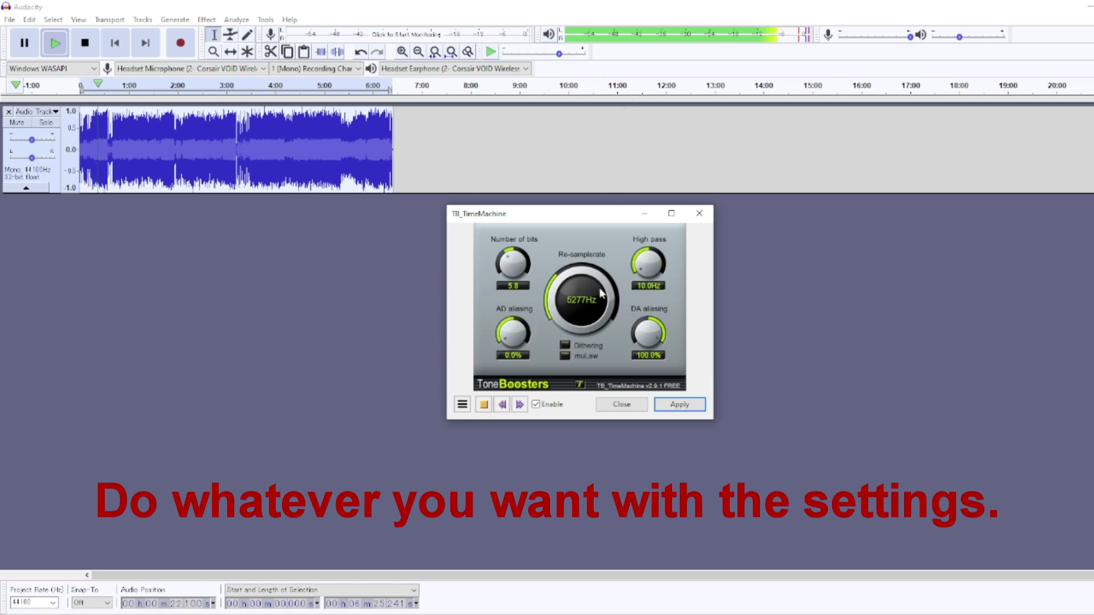
{"action": "left_click_drag", "start_coordinate": [636, 464], "coordinate": [606, 245]}
{"action": "left_click", "coordinate": [694, 404]}
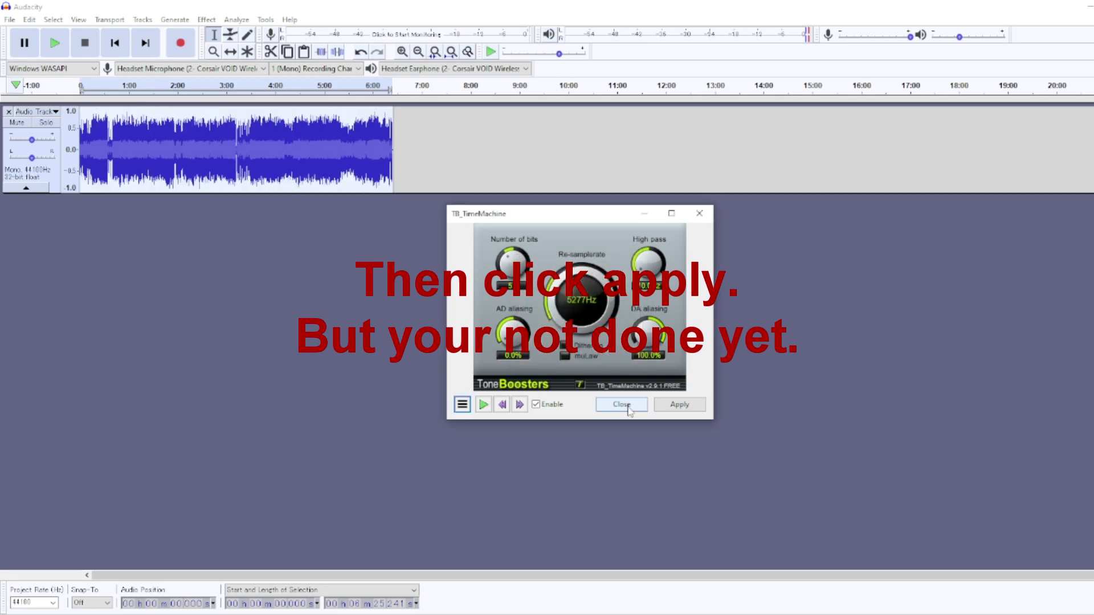
{"action": "left_click", "coordinate": [621, 404]}
Play back the beginning of the processed track briefly, and stop it.
{"action": "left_click", "coordinate": [207, 20]}
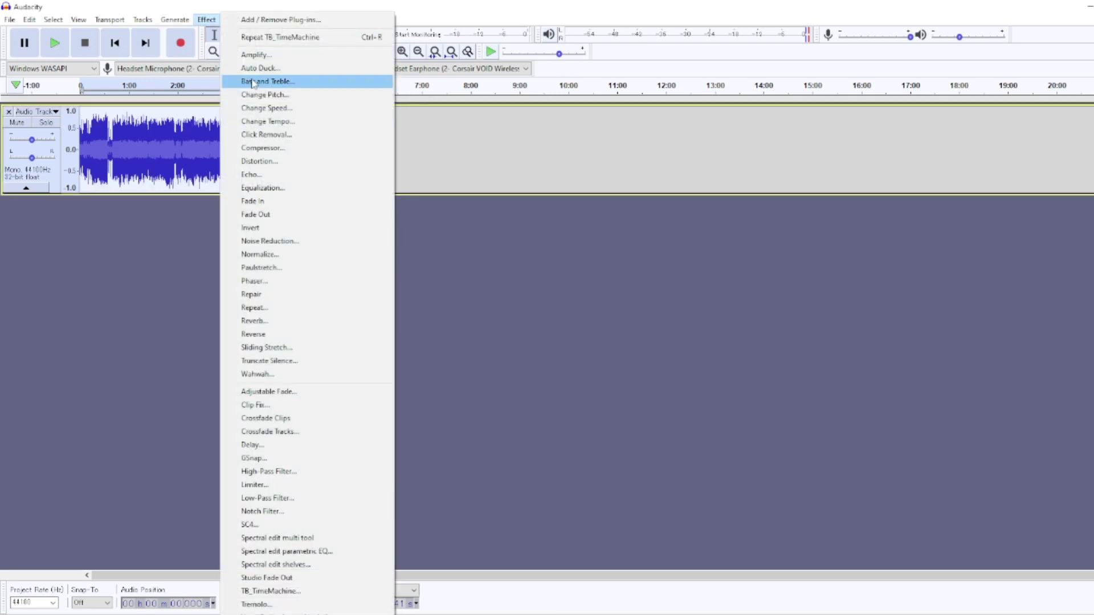
{"action": "left_click", "coordinate": [51, 46]}
{"action": "left_click", "coordinate": [55, 43]}
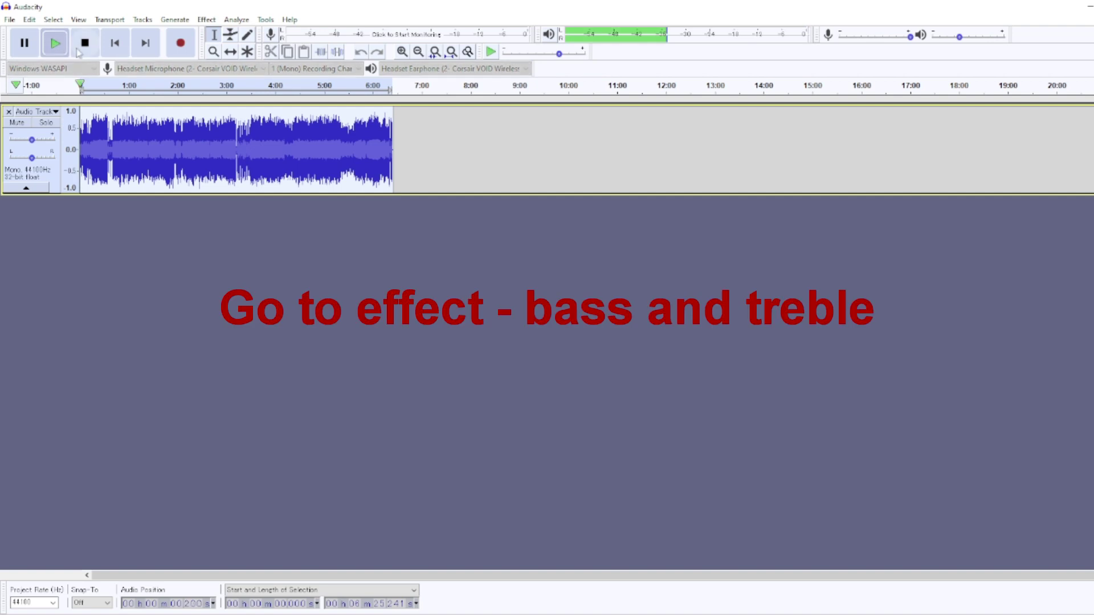
{"action": "left_click", "coordinate": [84, 50]}
Preview the Bass and Treble effect on the track with the treble raised to 27 dB.
{"action": "left_click", "coordinate": [206, 19]}
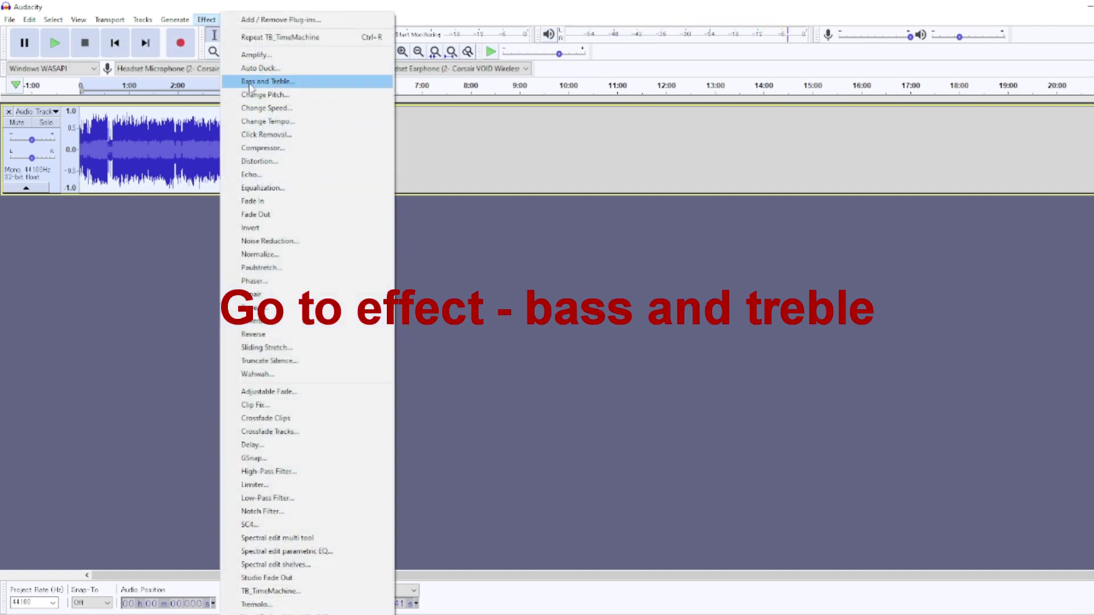
{"action": "left_click", "coordinate": [250, 82]}
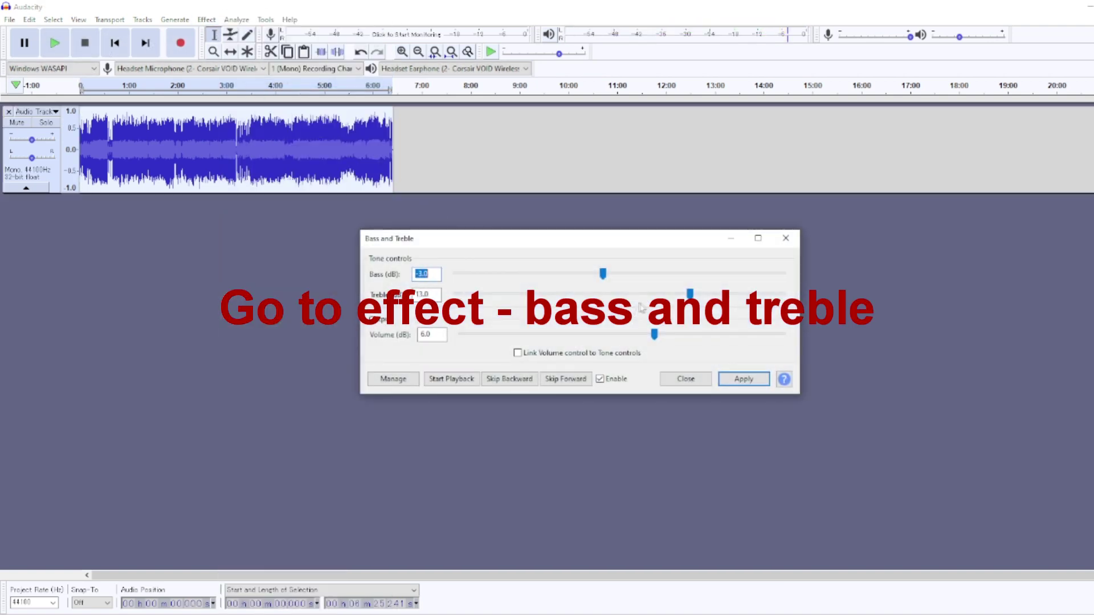
{"action": "left_click", "coordinate": [465, 377]}
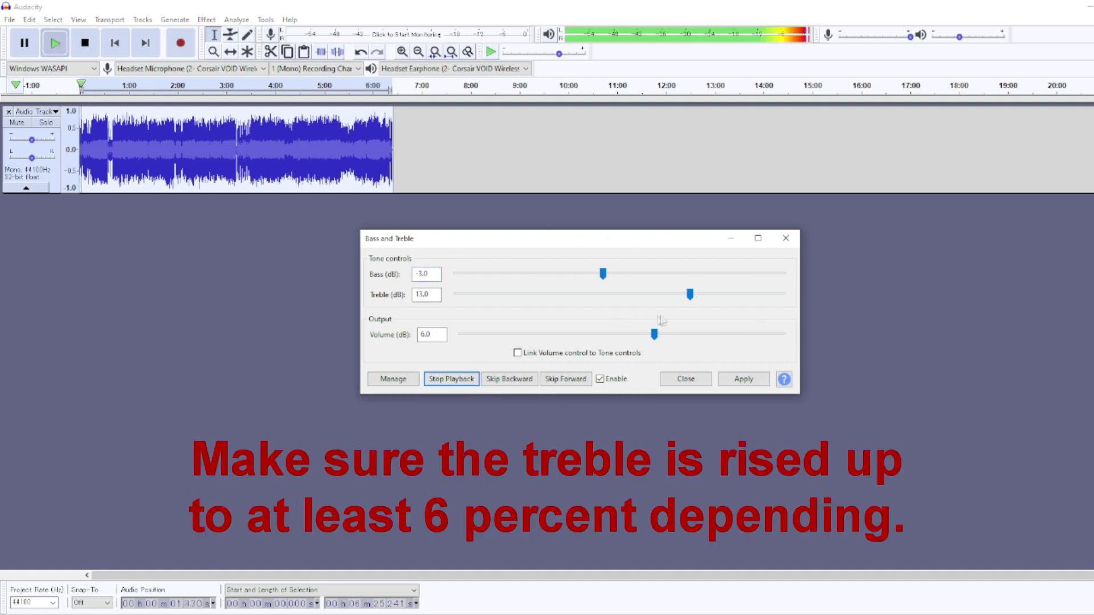
{"action": "left_click_drag", "start_coordinate": [690, 303], "coordinate": [708, 299]}
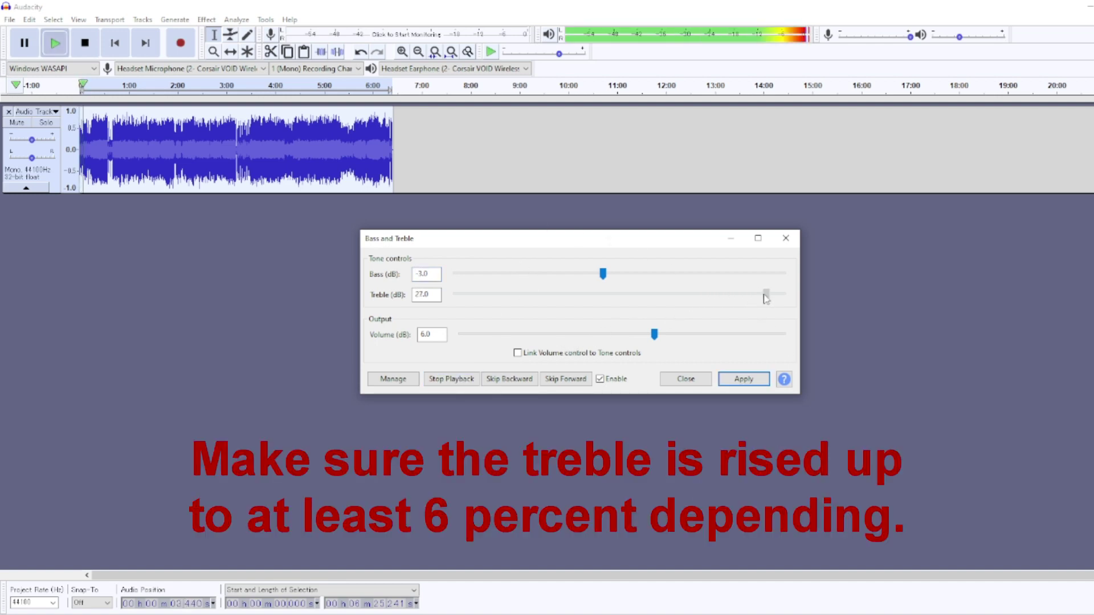
Set bass to 2 dB, treble to 14 dB and volume to 4 dB, and apply Bass and Treble to the track.
{"action": "left_click_drag", "start_coordinate": [653, 336], "coordinate": [646, 339]}
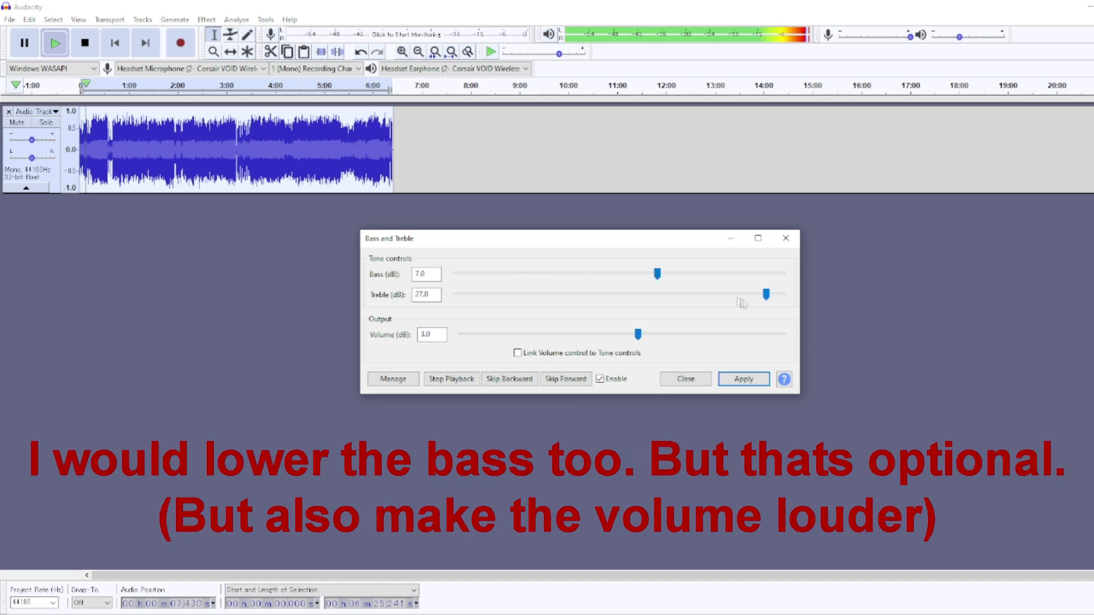
{"action": "left_click_drag", "start_coordinate": [709, 312], "coordinate": [700, 314]}
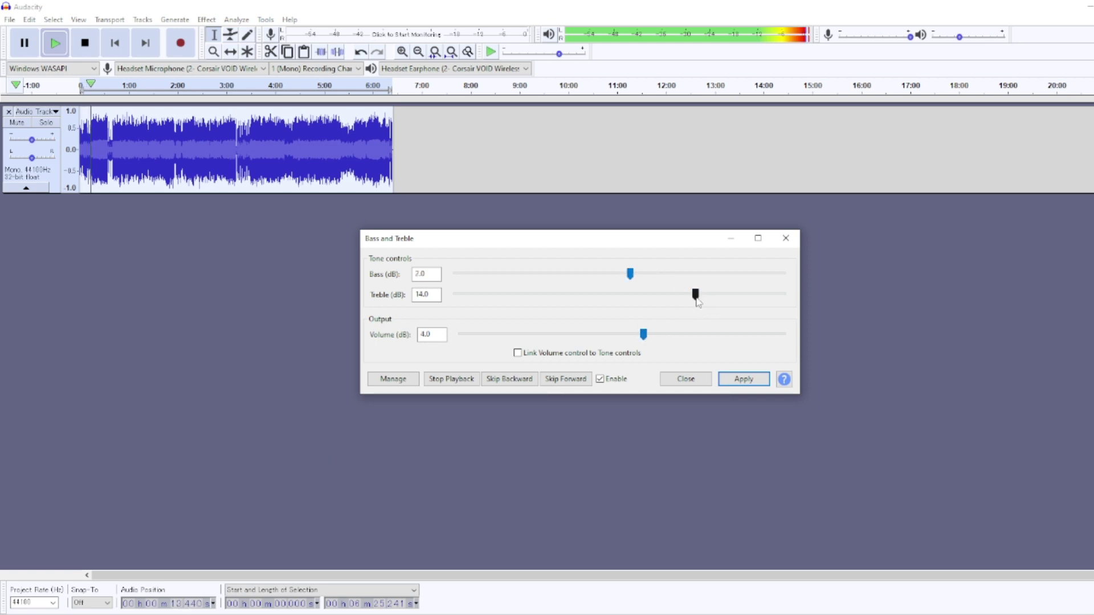
{"action": "left_click", "coordinate": [731, 380]}
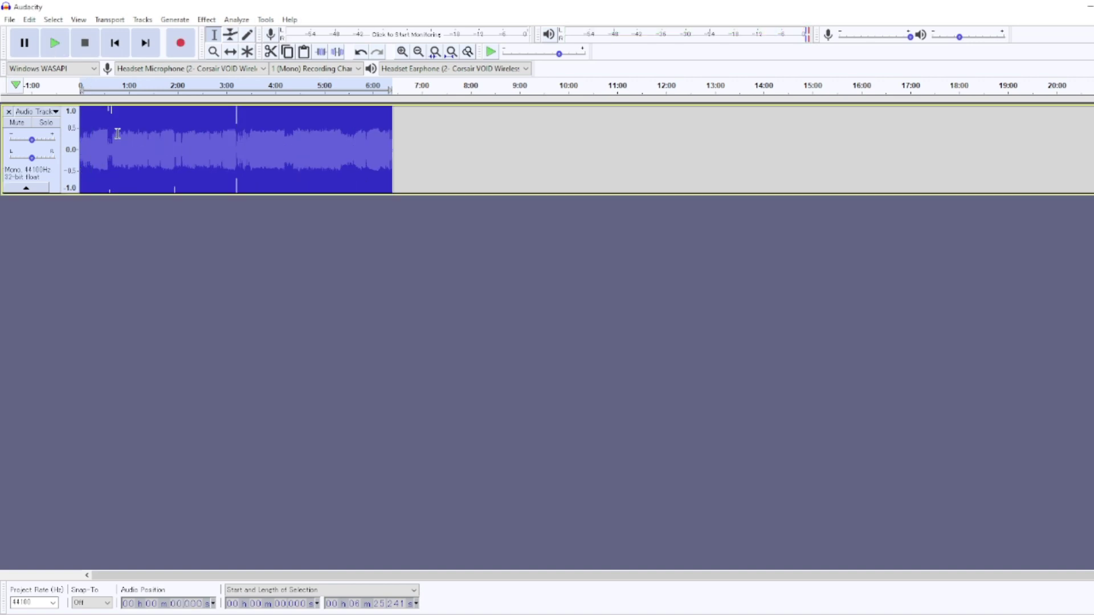
Play back the finished track from about 0:47, and again from about 0:21.
{"action": "left_click", "coordinate": [118, 85]}
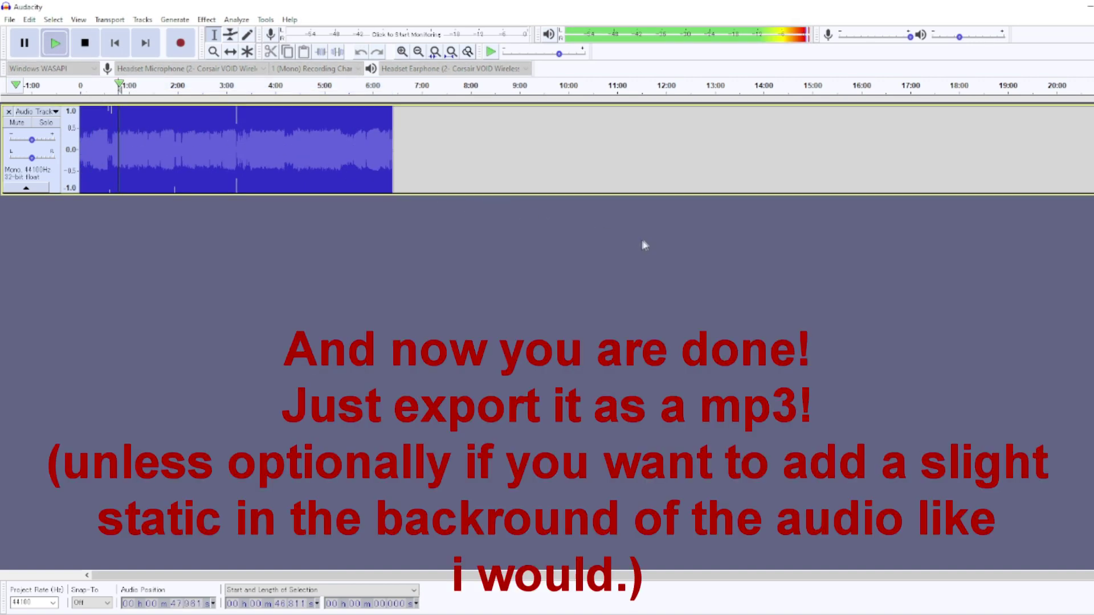
{"action": "left_click", "coordinate": [85, 43]}
{"action": "left_click", "coordinate": [98, 112]}
{"action": "key", "text": "space"}
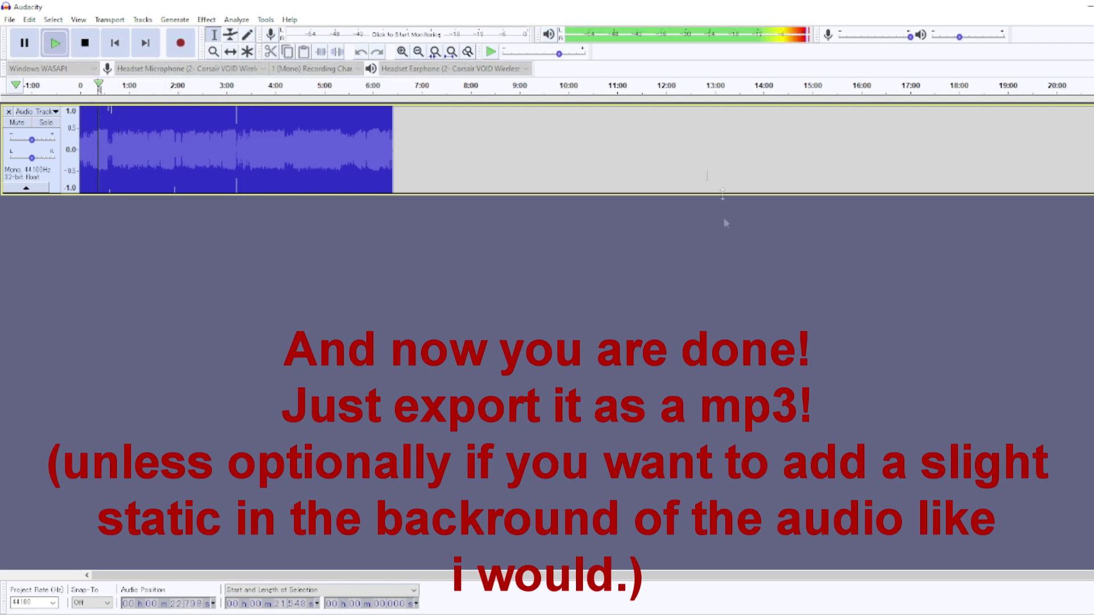